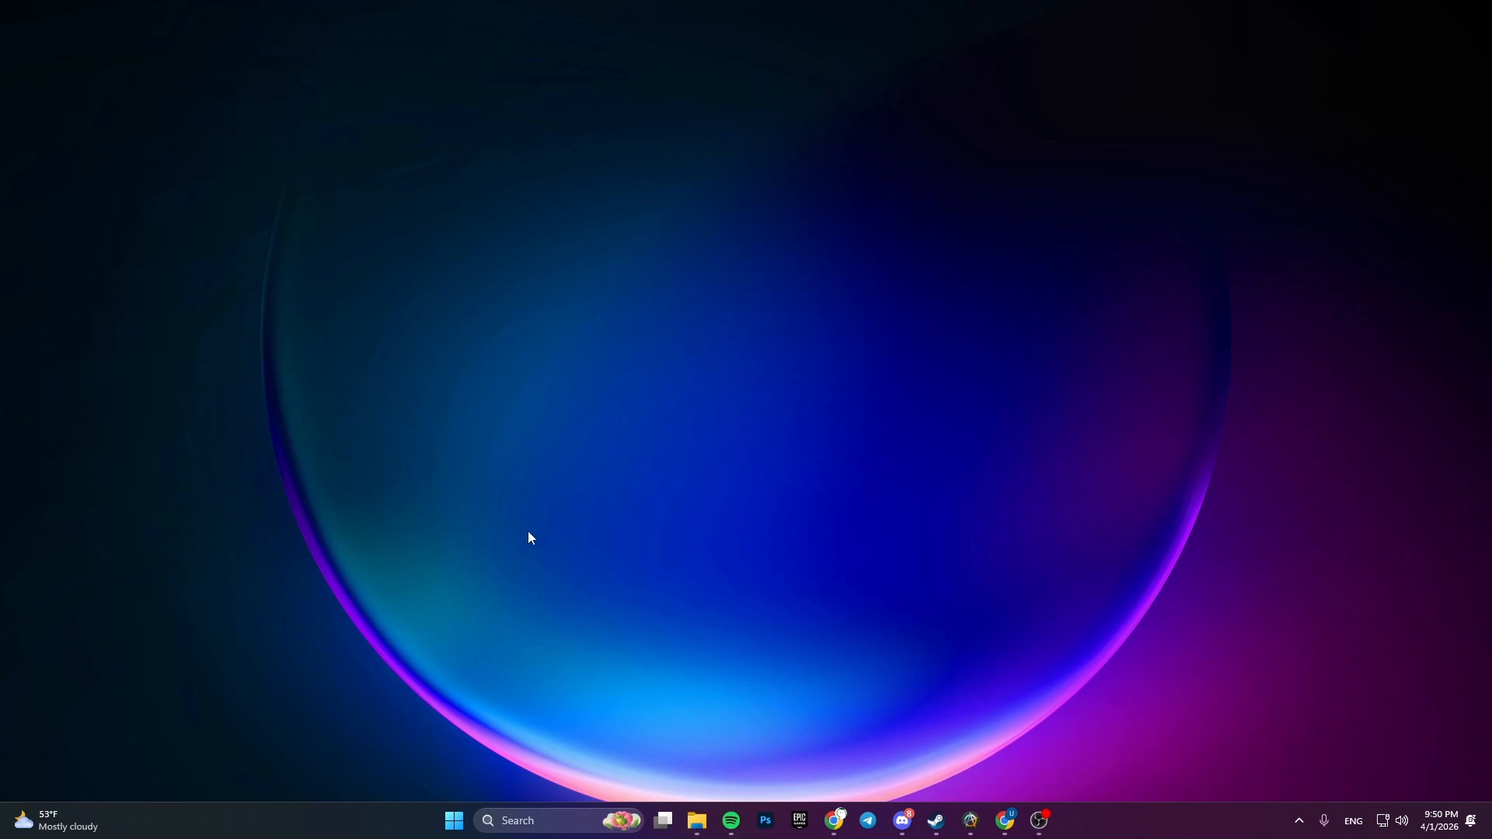
# - Open Windows Settings and go to the accessibility options for mouse pointer and touch
pyautogui.click(454, 824)
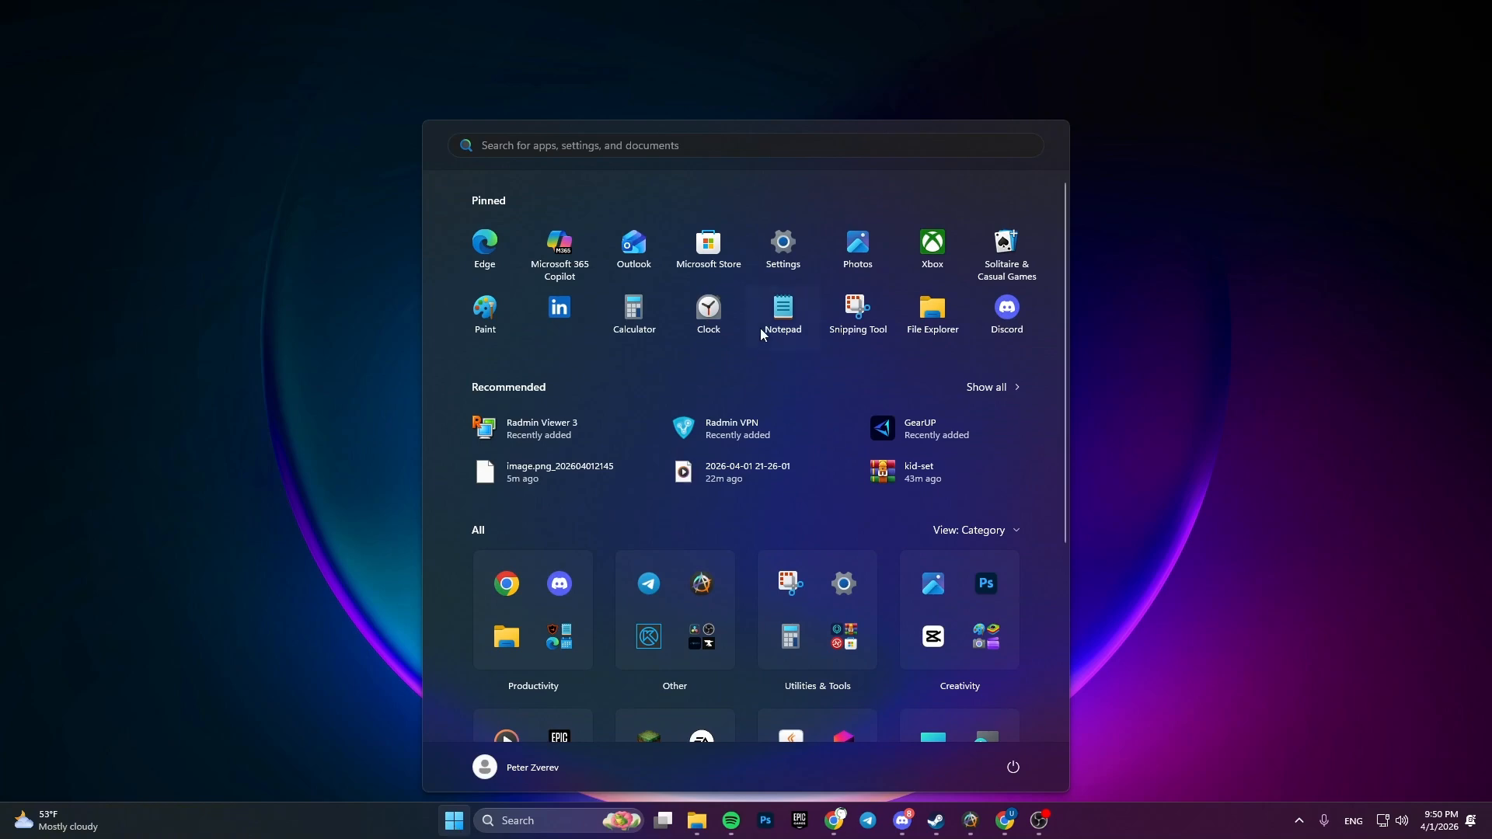
pyautogui.click(775, 246)
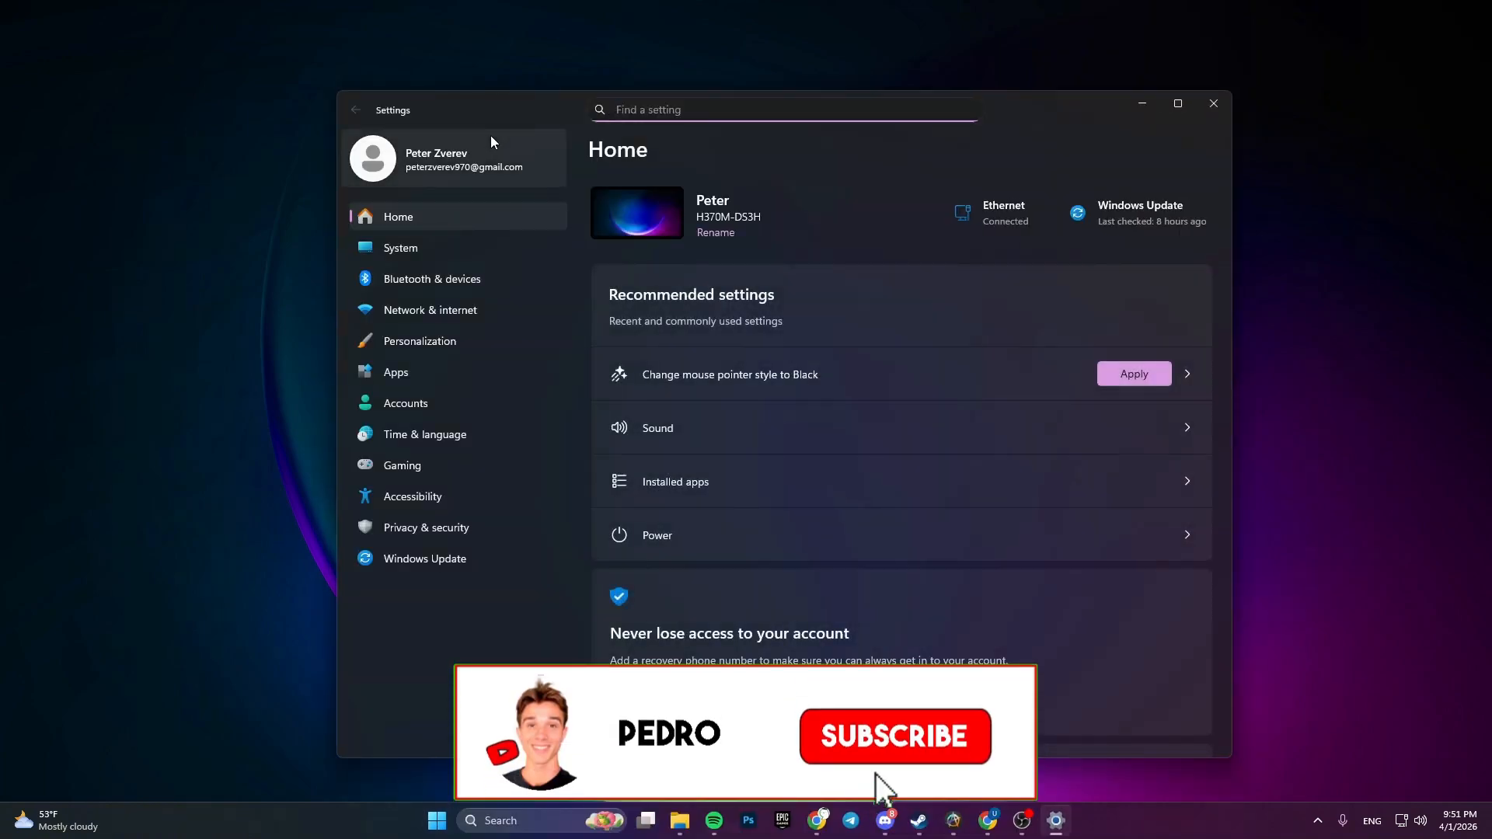
pyautogui.click(405, 497)
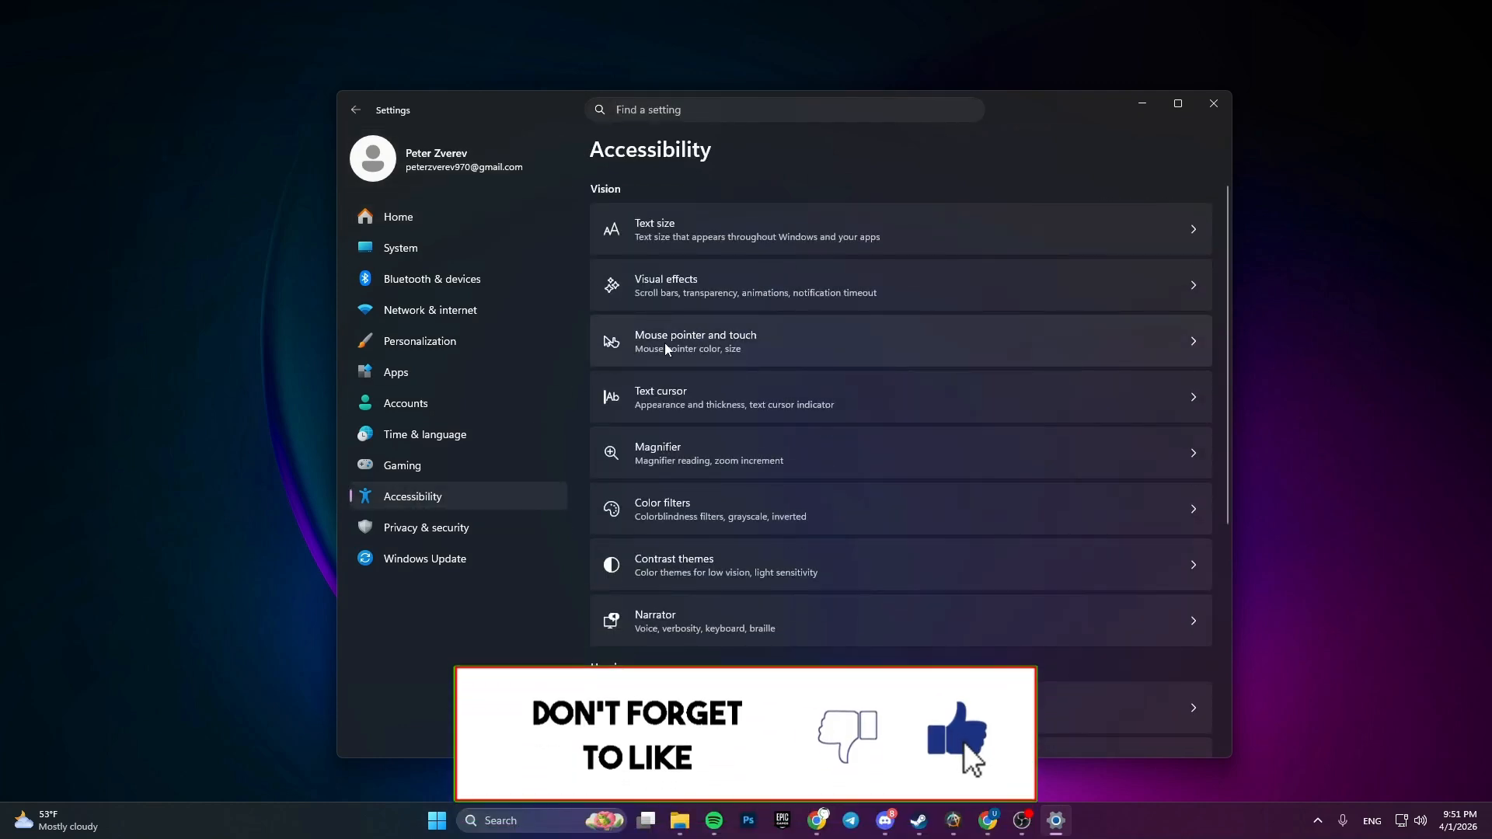
pyautogui.click(738, 337)
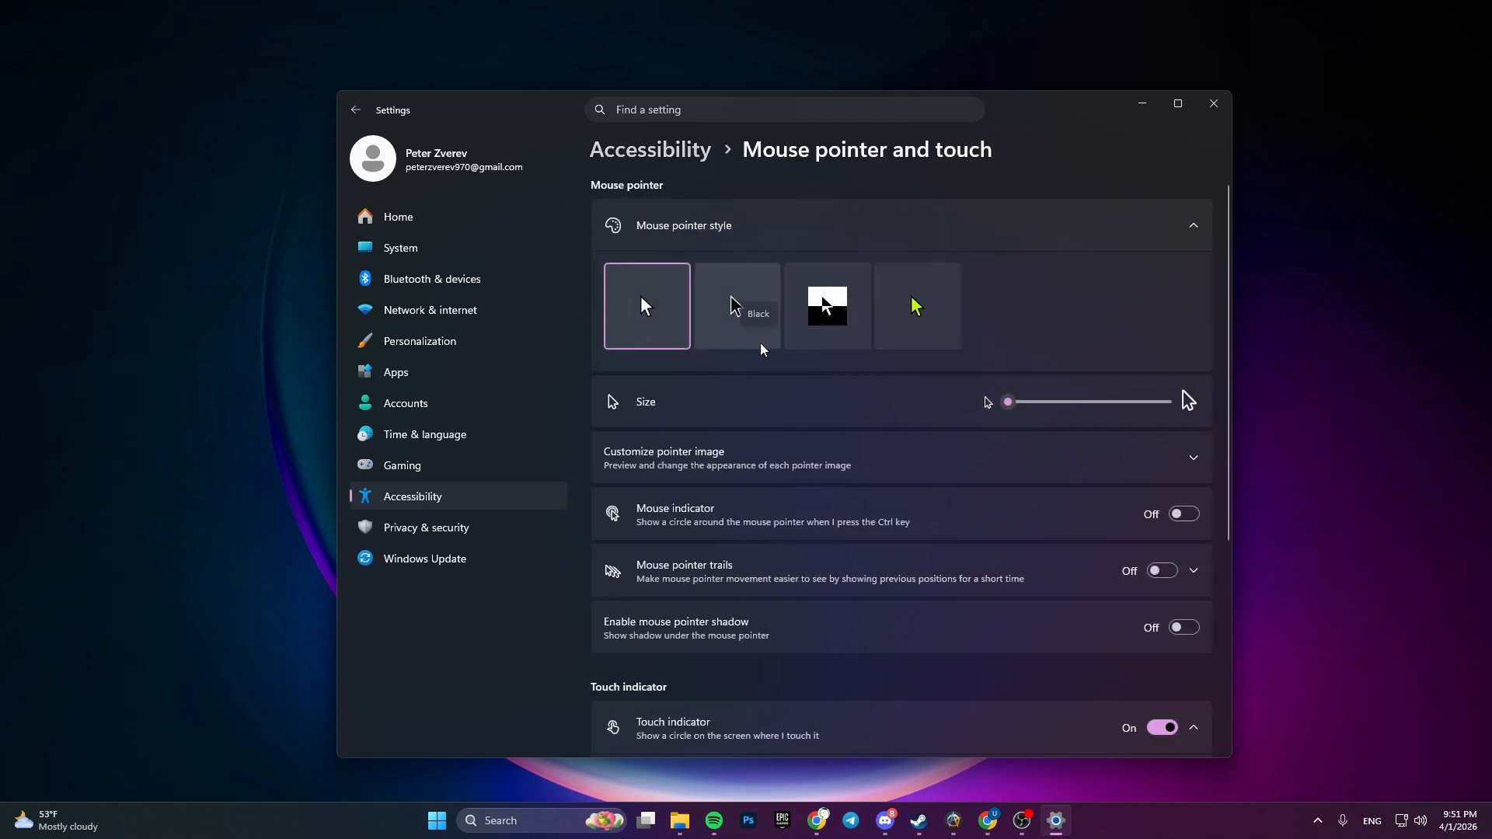
# - Try the black, inverted and custom mouse pointer styles, choosing the recommended turquoise for the custom one
pyautogui.click(727, 303)
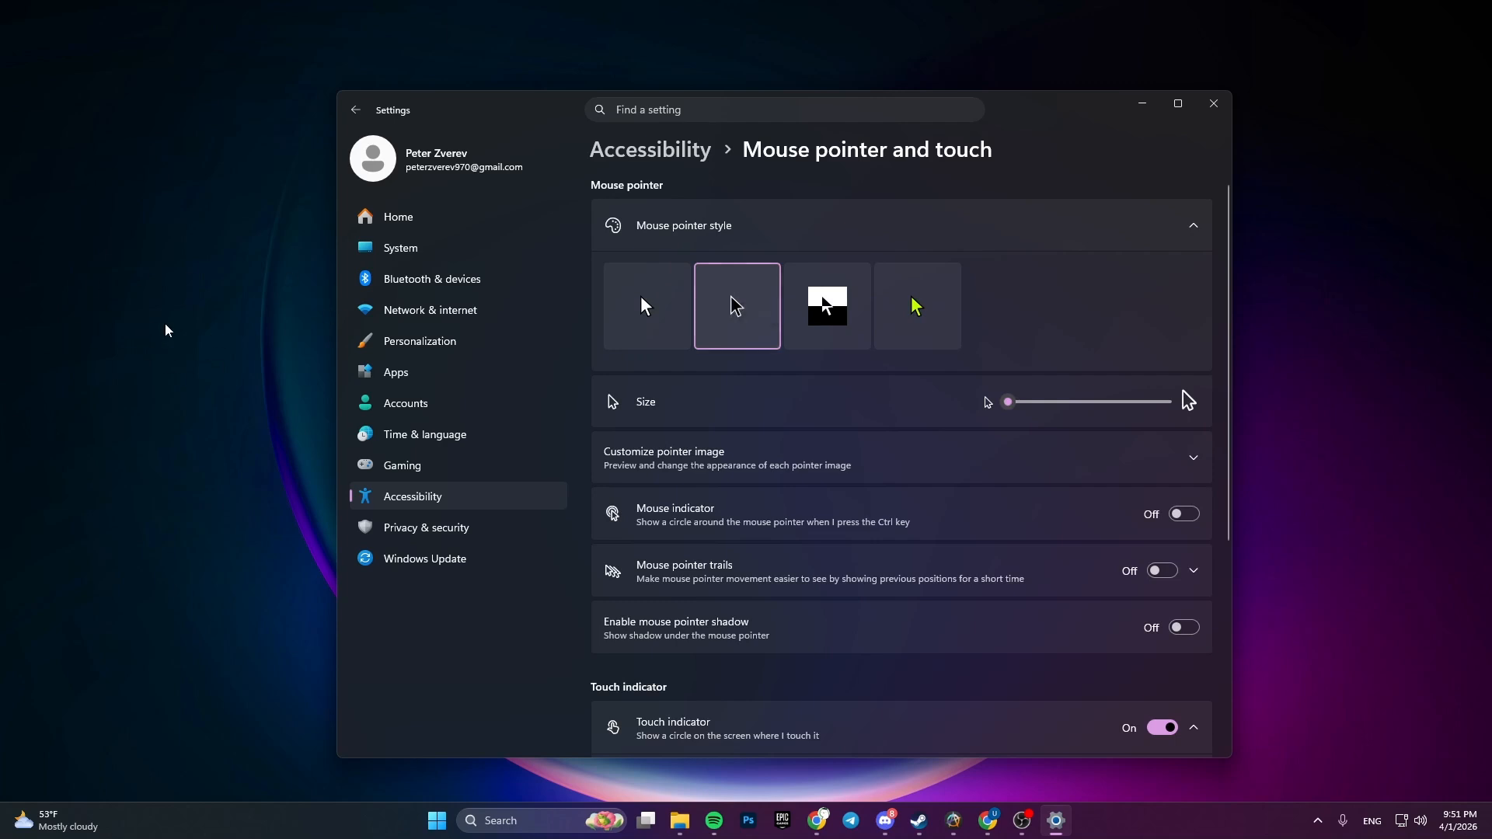
pyautogui.click(854, 315)
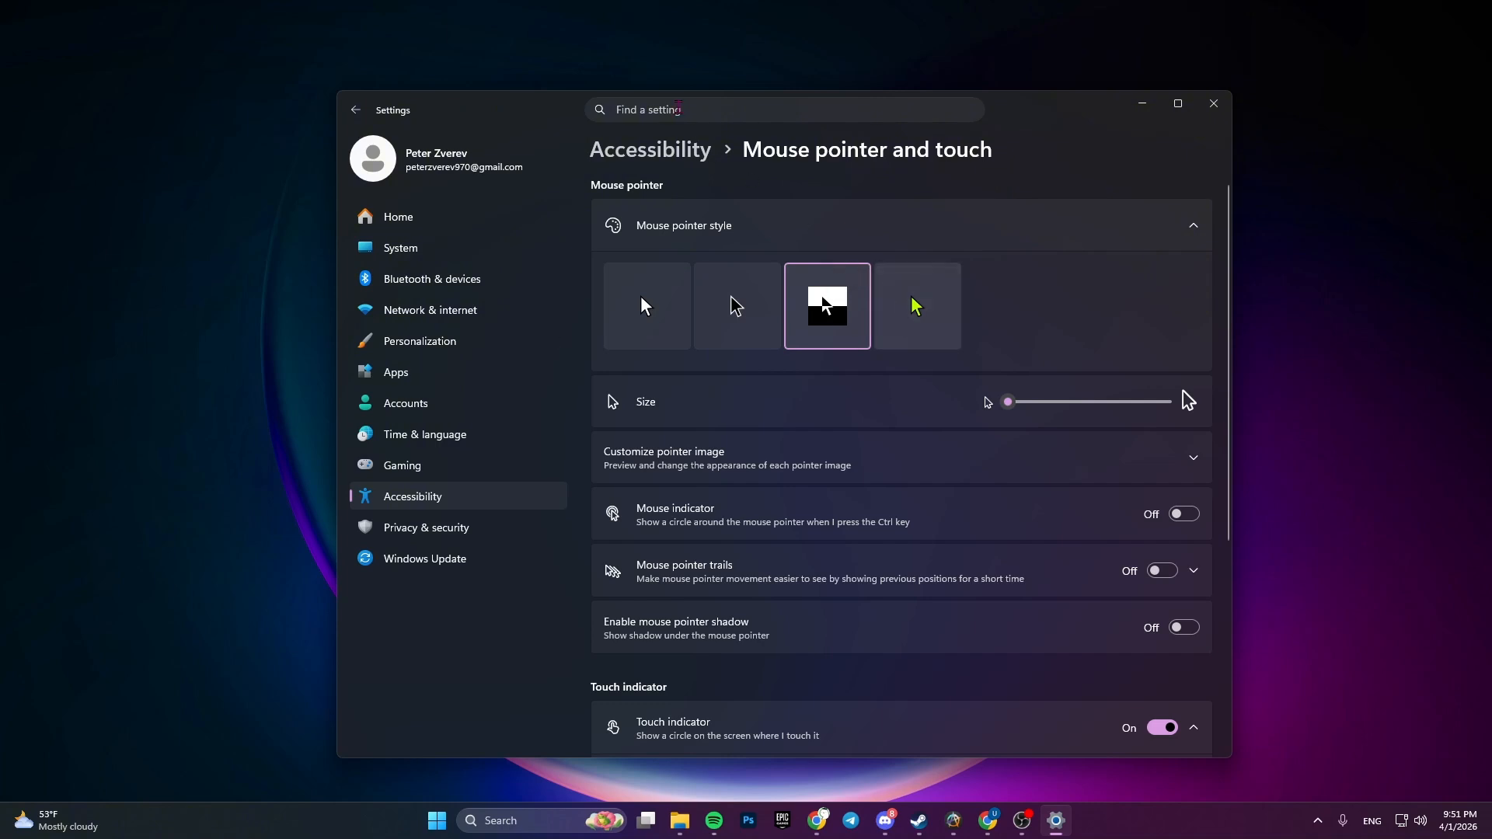
pyautogui.click(903, 319)
pyautogui.click(662, 427)
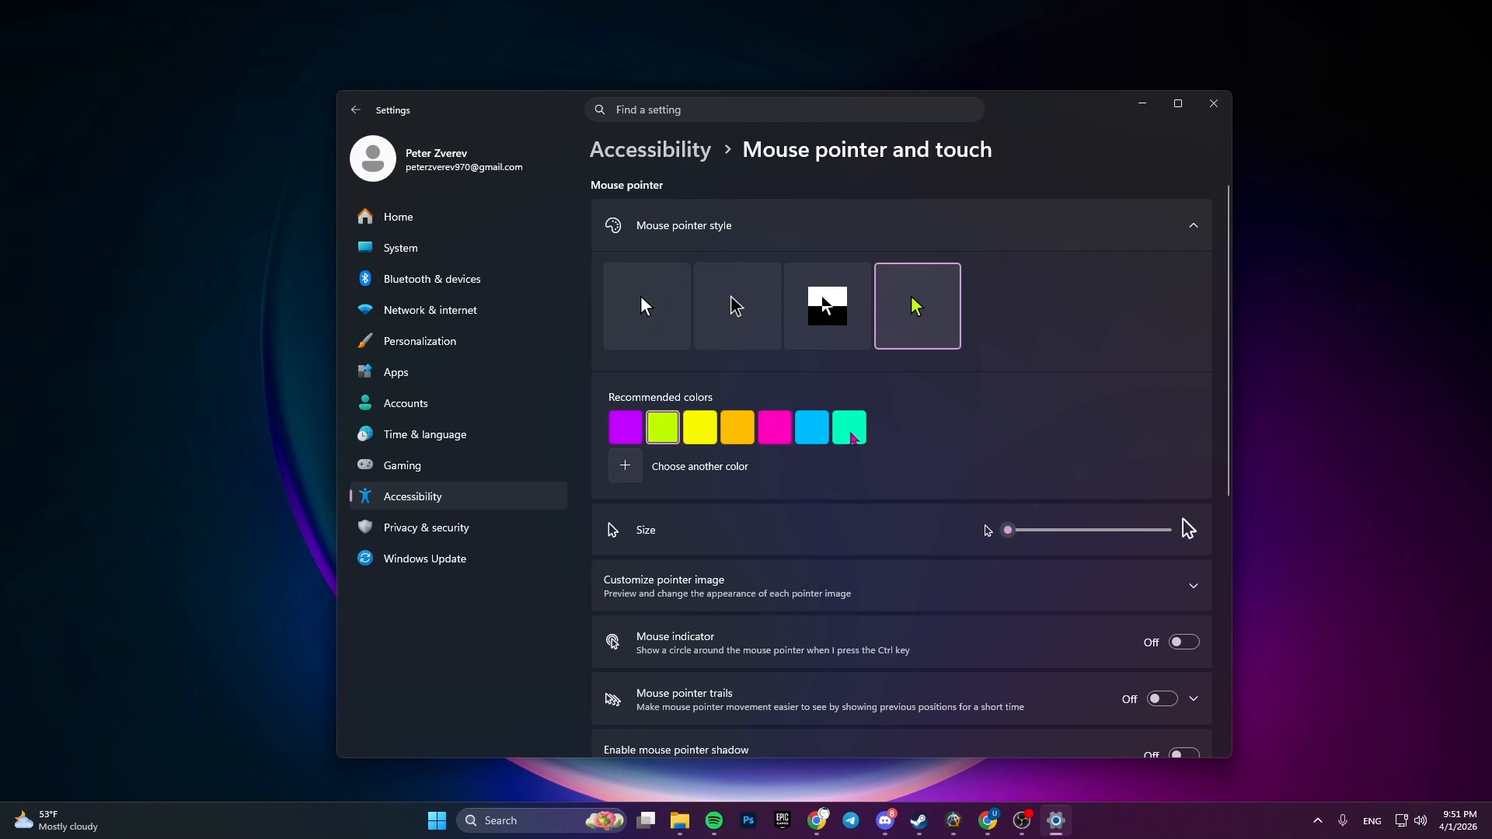
pyautogui.click(851, 435)
# - Preview the largest pointer size, and return the pointer to the smallest size and the white style
pyautogui.moveTo(1007, 532); pyautogui.dragTo(1173, 529)
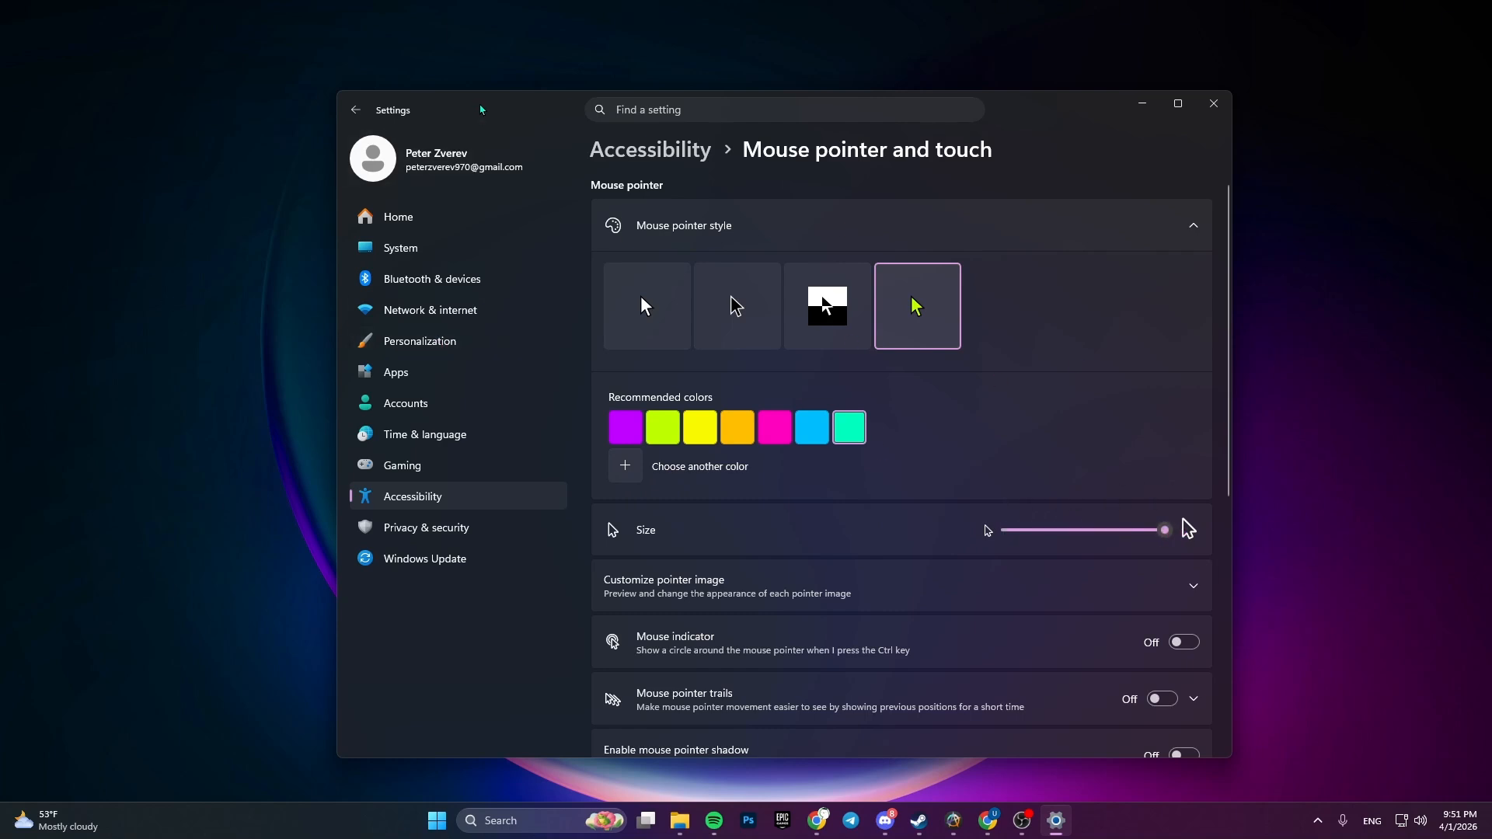
pyautogui.moveTo(471, 106); pyautogui.dragTo(400, 93)
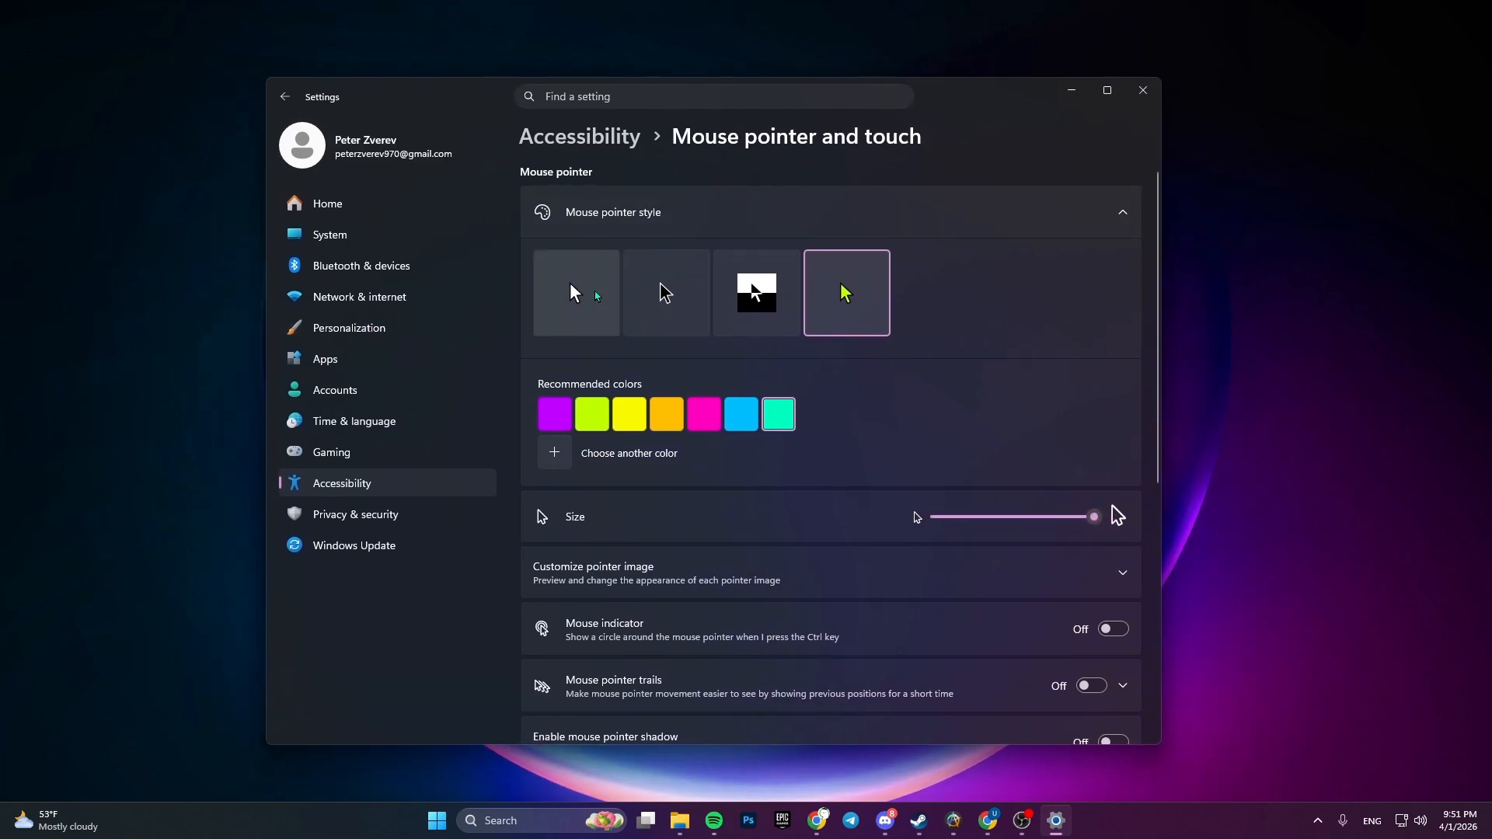
pyautogui.click(939, 517)
pyautogui.click(576, 293)
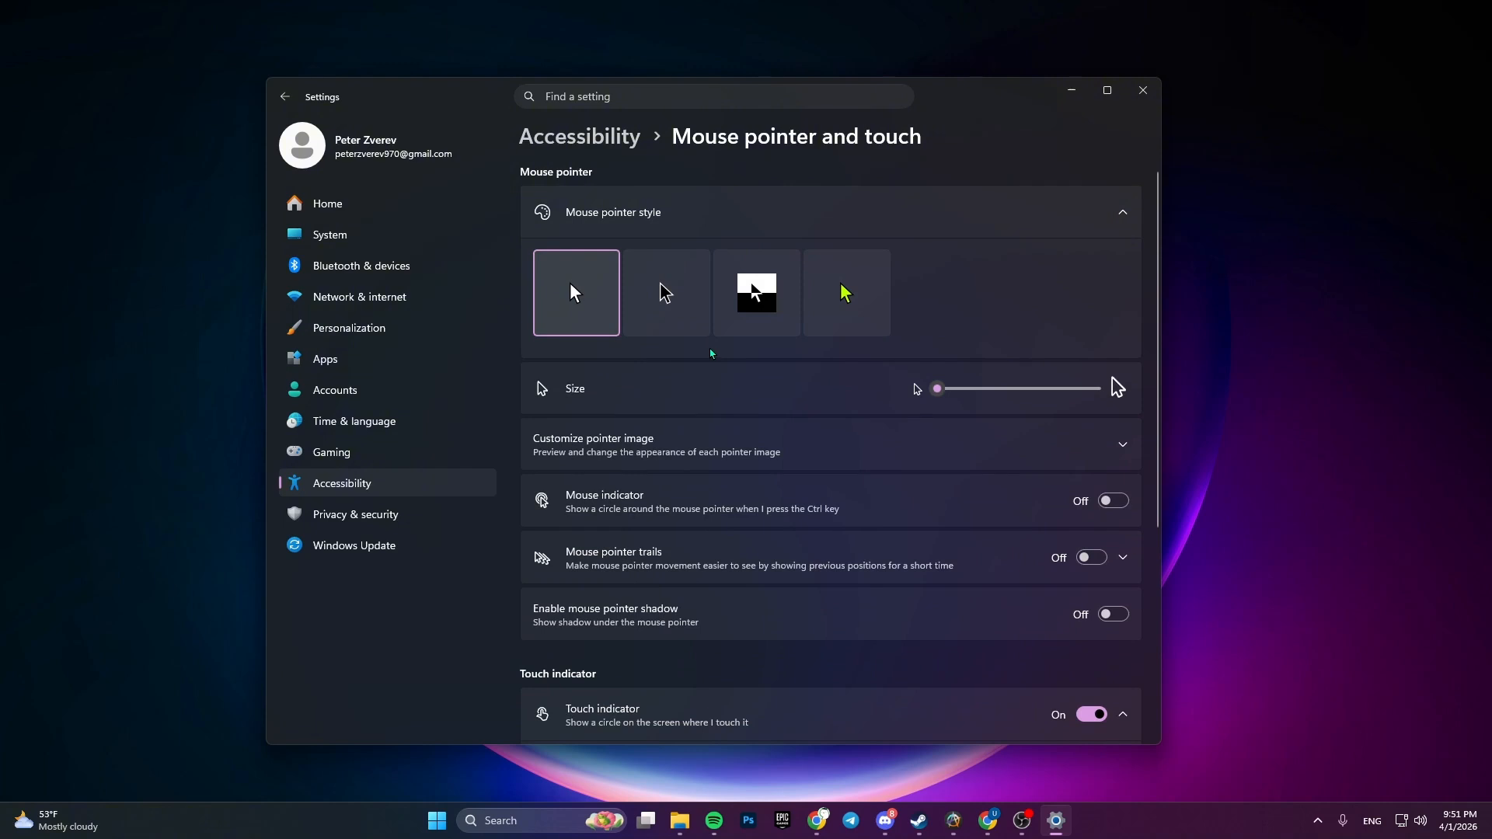
# - Open the additional mouse settings for the mouse device and show the pointer customization list in Mouse Properties
pyautogui.click(389, 270)
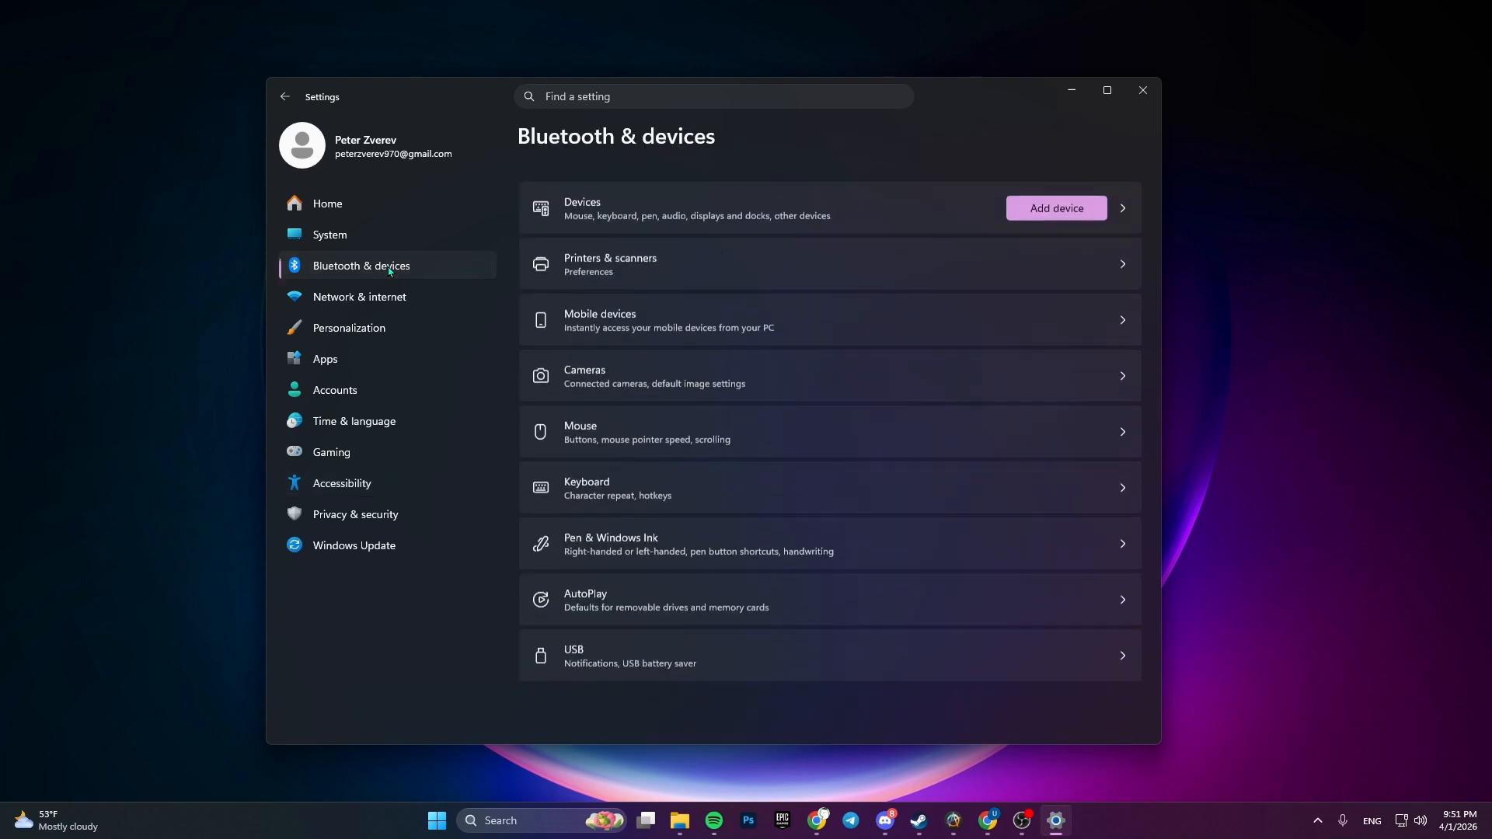
pyautogui.click(604, 433)
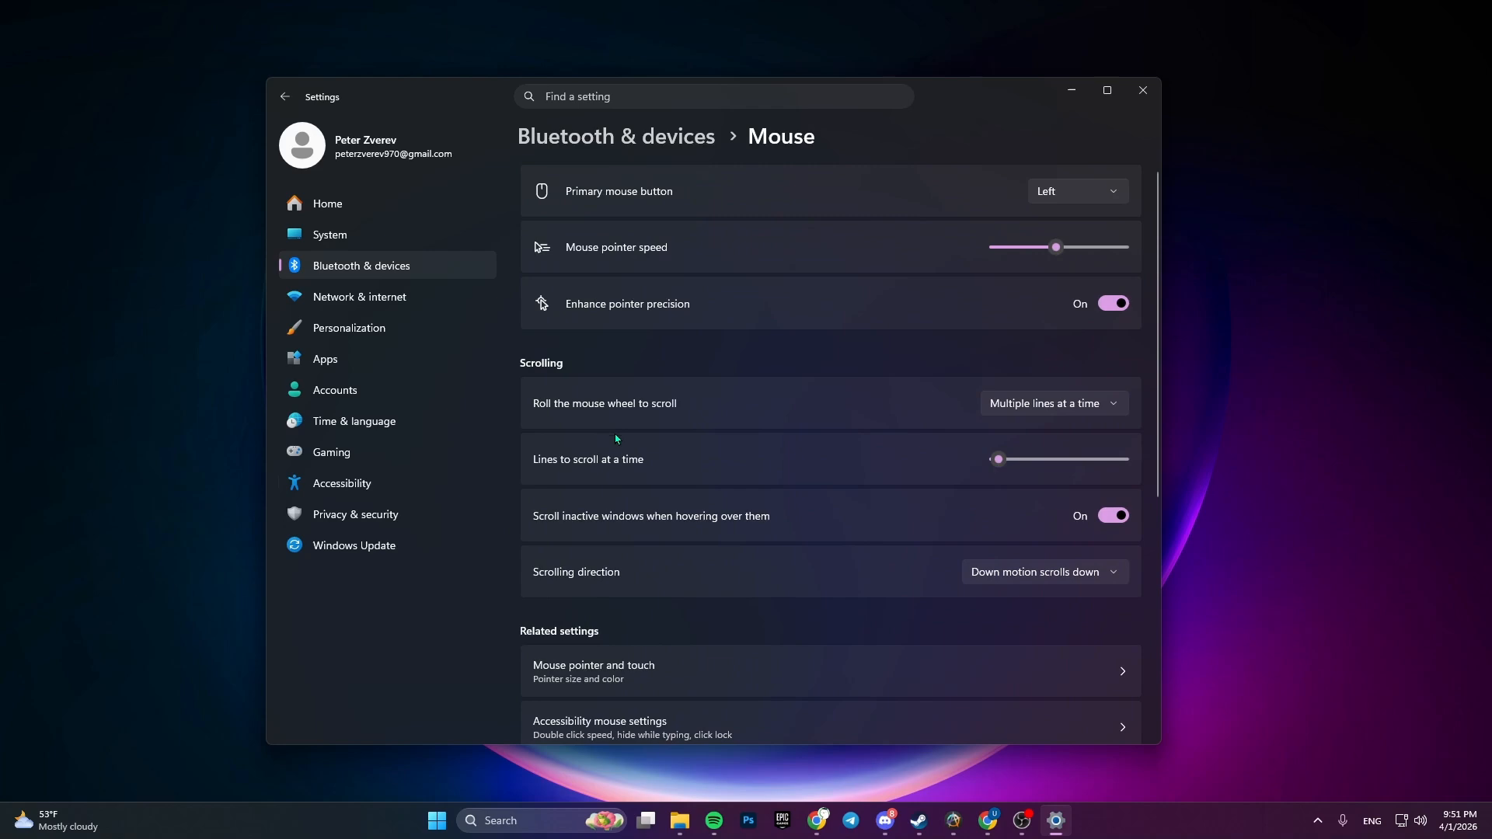
pyautogui.scroll(-5, 606, 431)
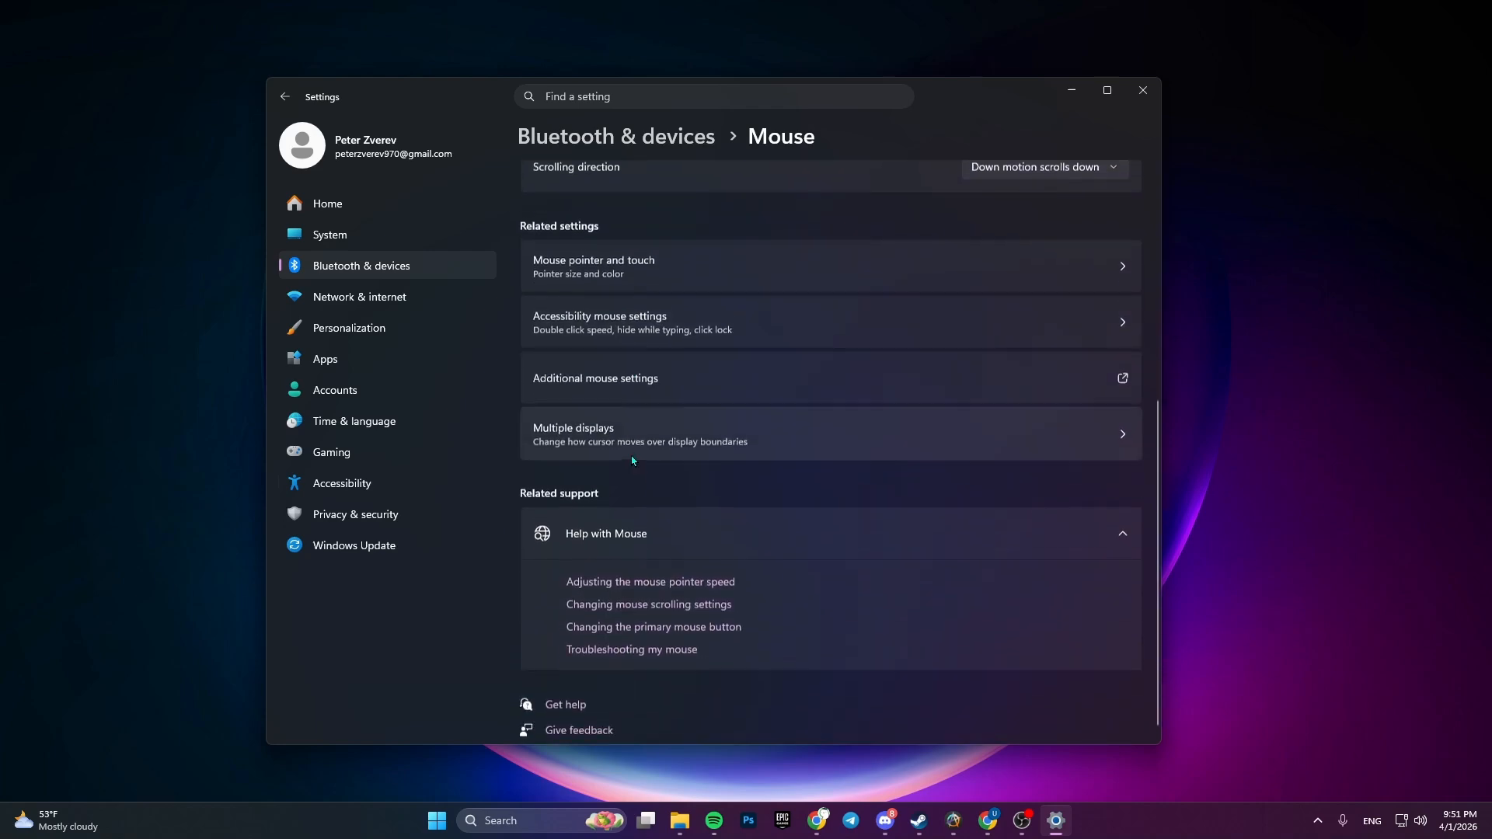
pyautogui.click(622, 374)
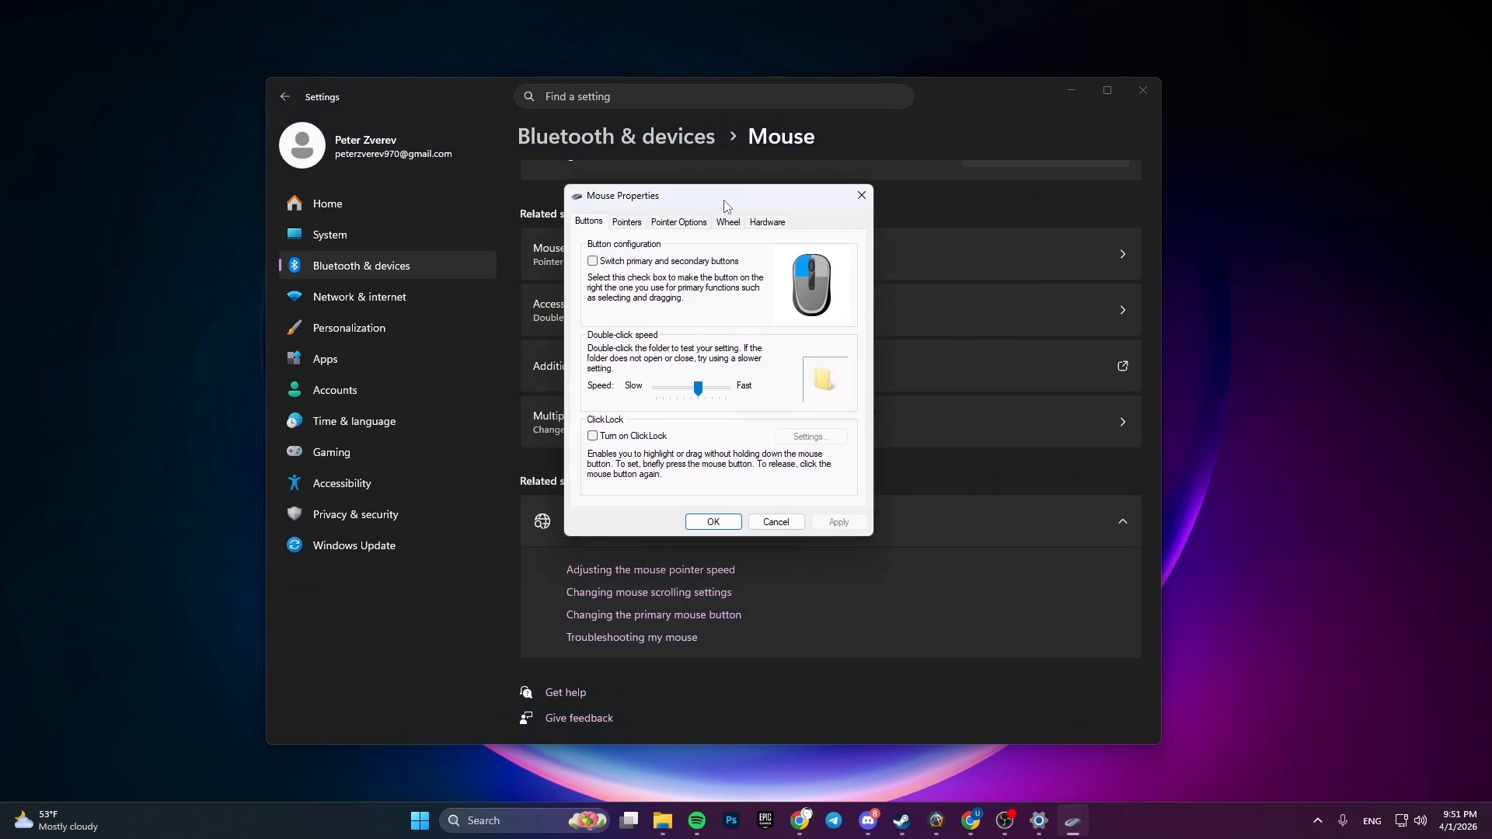
pyautogui.click(626, 225)
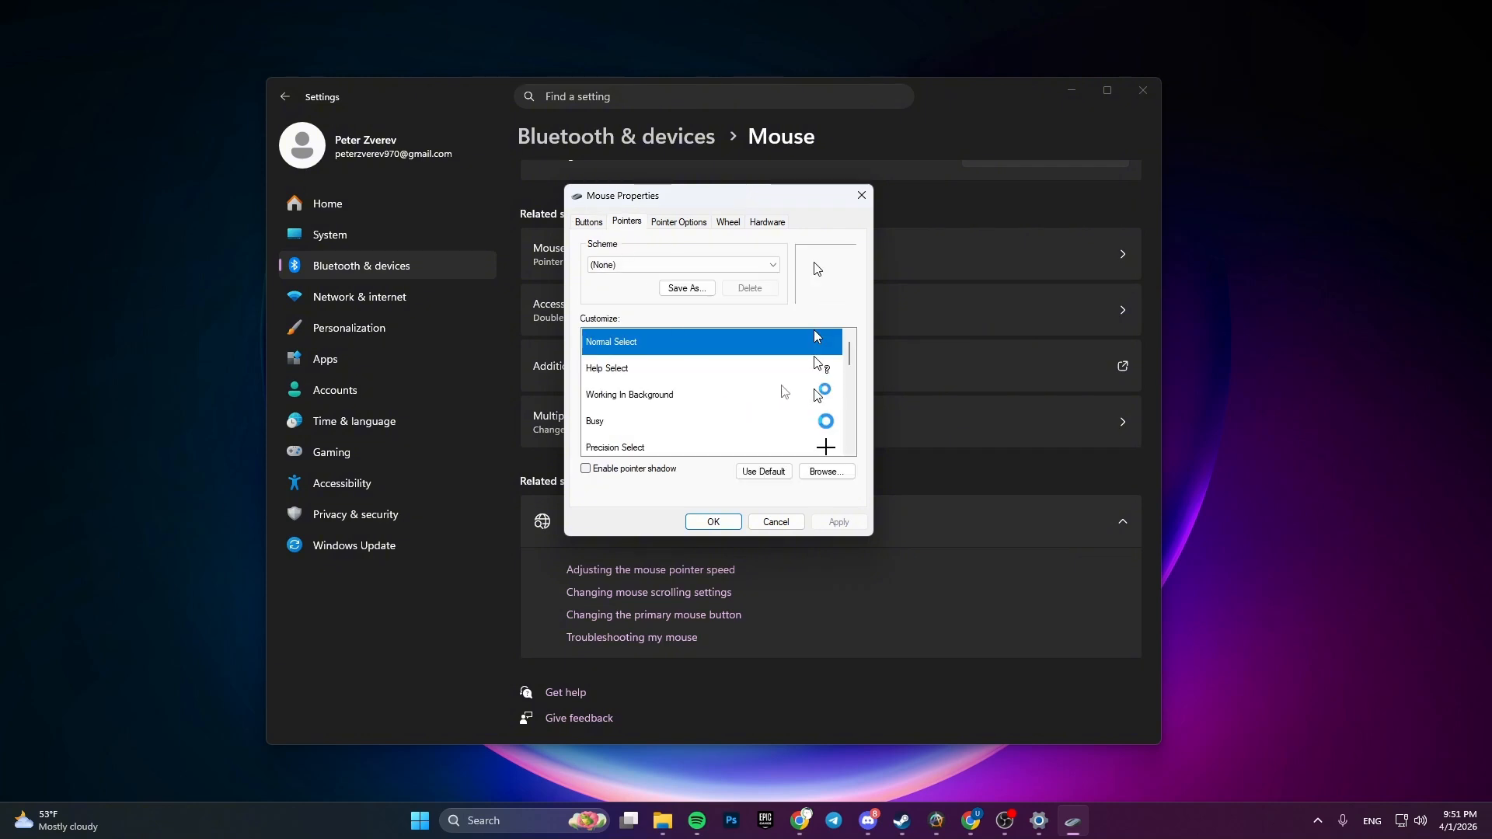
# - Look through the customizable pointers and browse the Cursors folder for Normal Select, closing it without choosing a file
pyautogui.scroll(-4, 785, 392)
pyautogui.scroll(2, 767, 439)
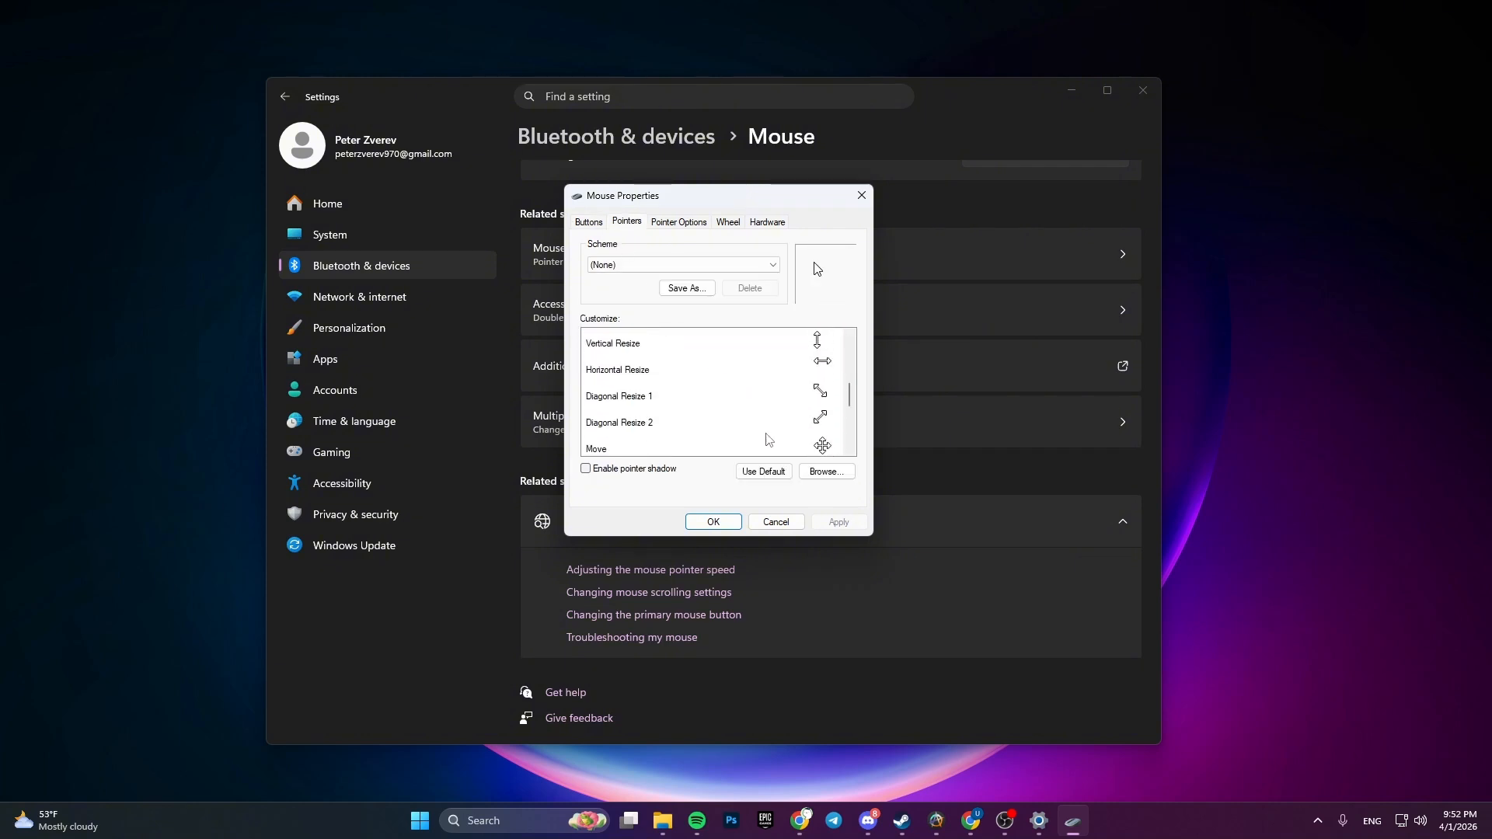
pyautogui.scroll(3, 768, 440)
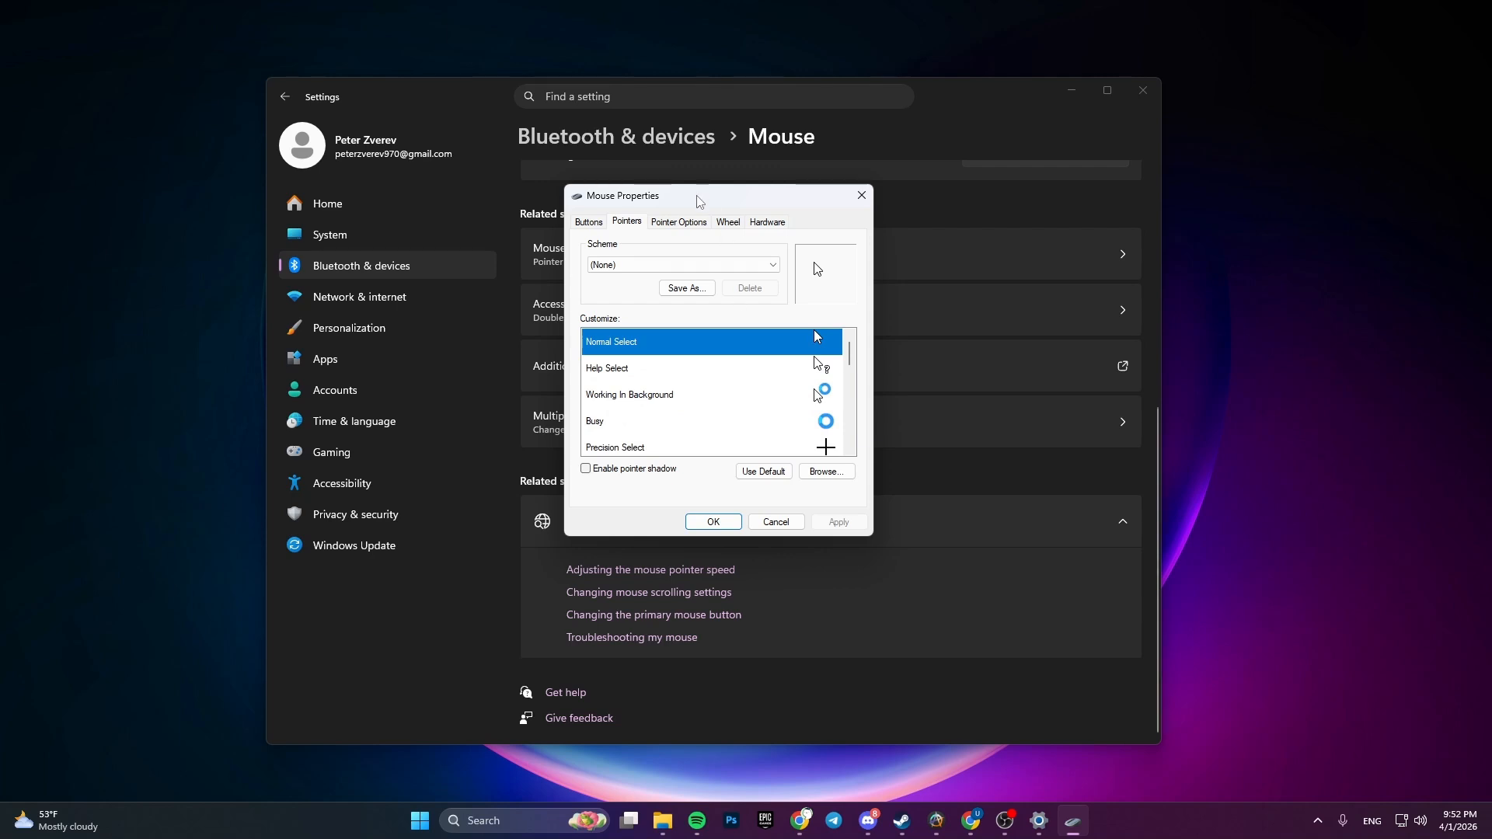
pyautogui.scroll(-4, 729, 422)
pyautogui.scroll(4, 736, 423)
pyautogui.doubleClick(809, 343)
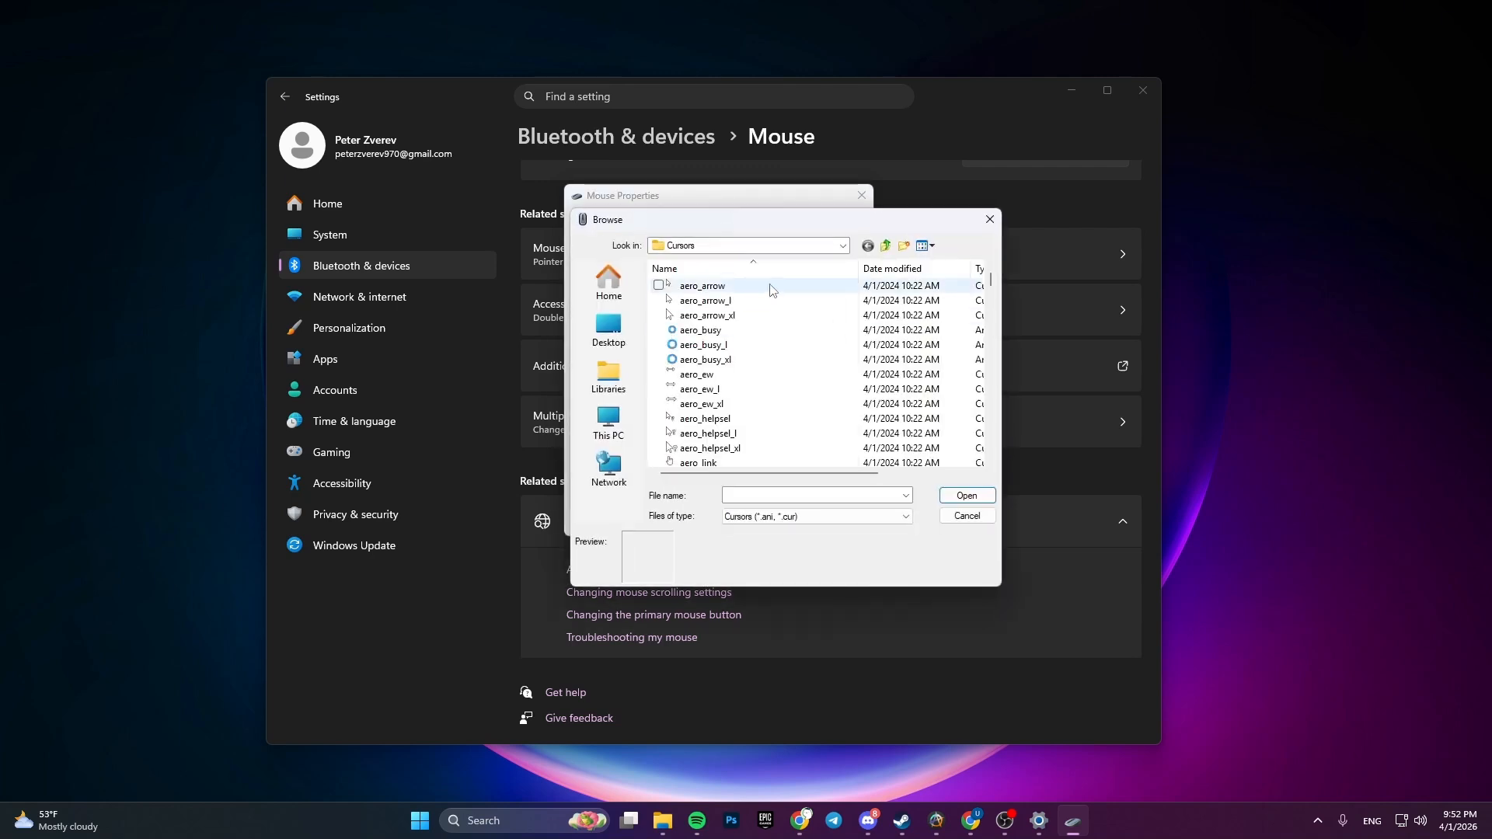
pyautogui.moveTo(809, 217); pyautogui.dragTo(771, 201)
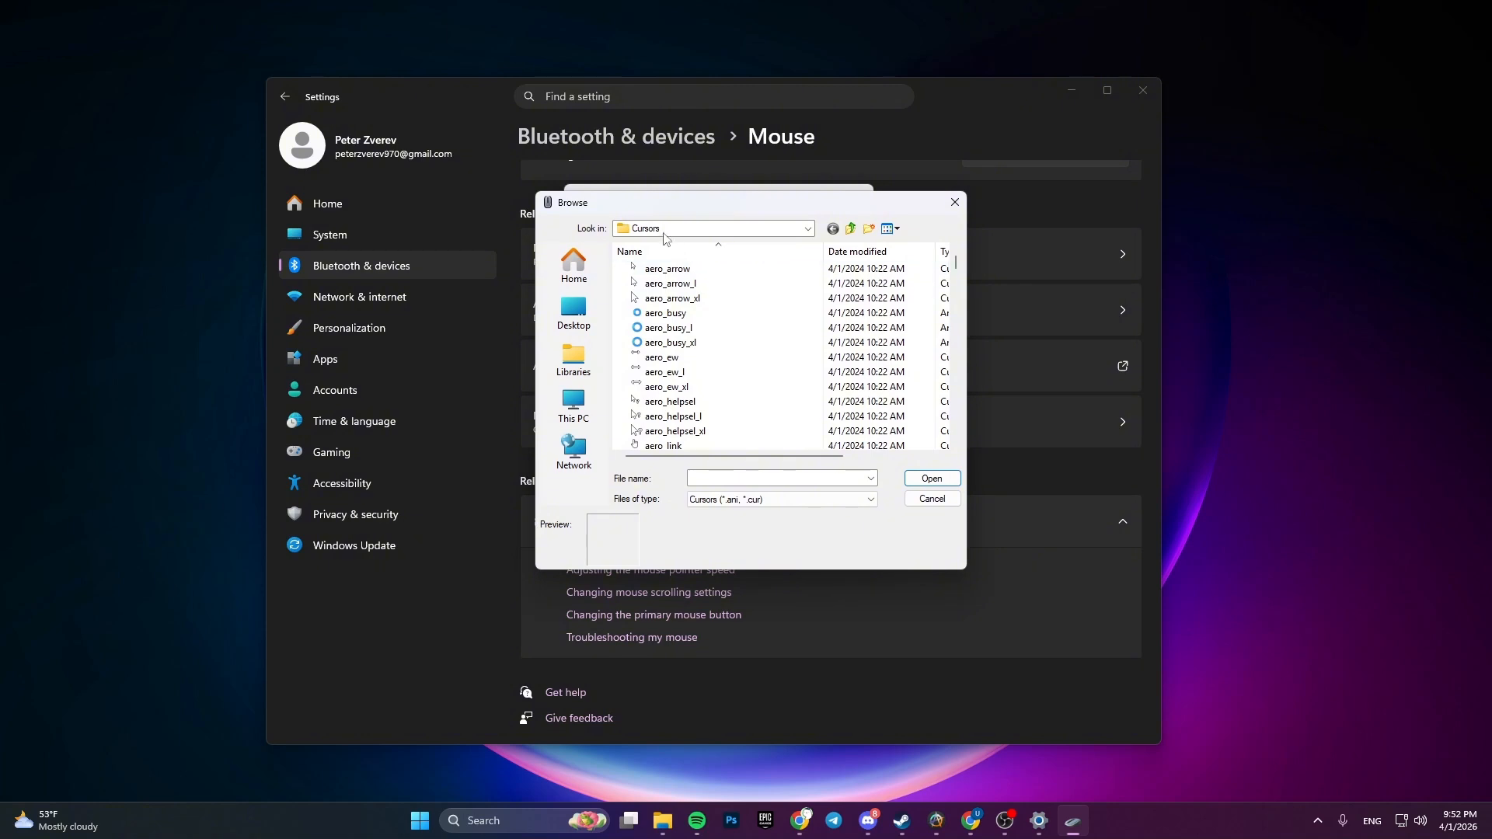
pyautogui.scroll(-4, 689, 421)
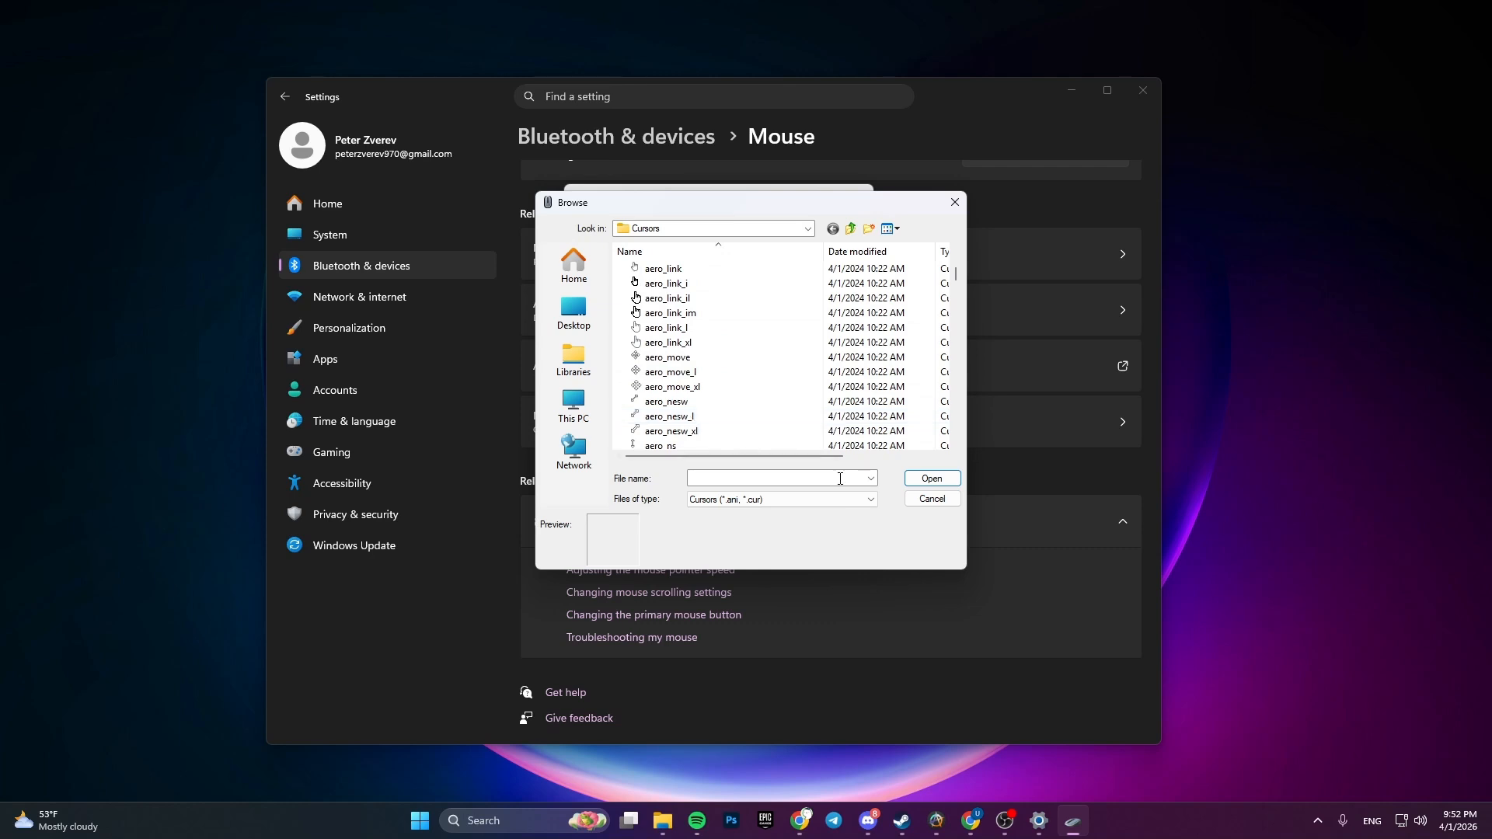
pyautogui.click(931, 499)
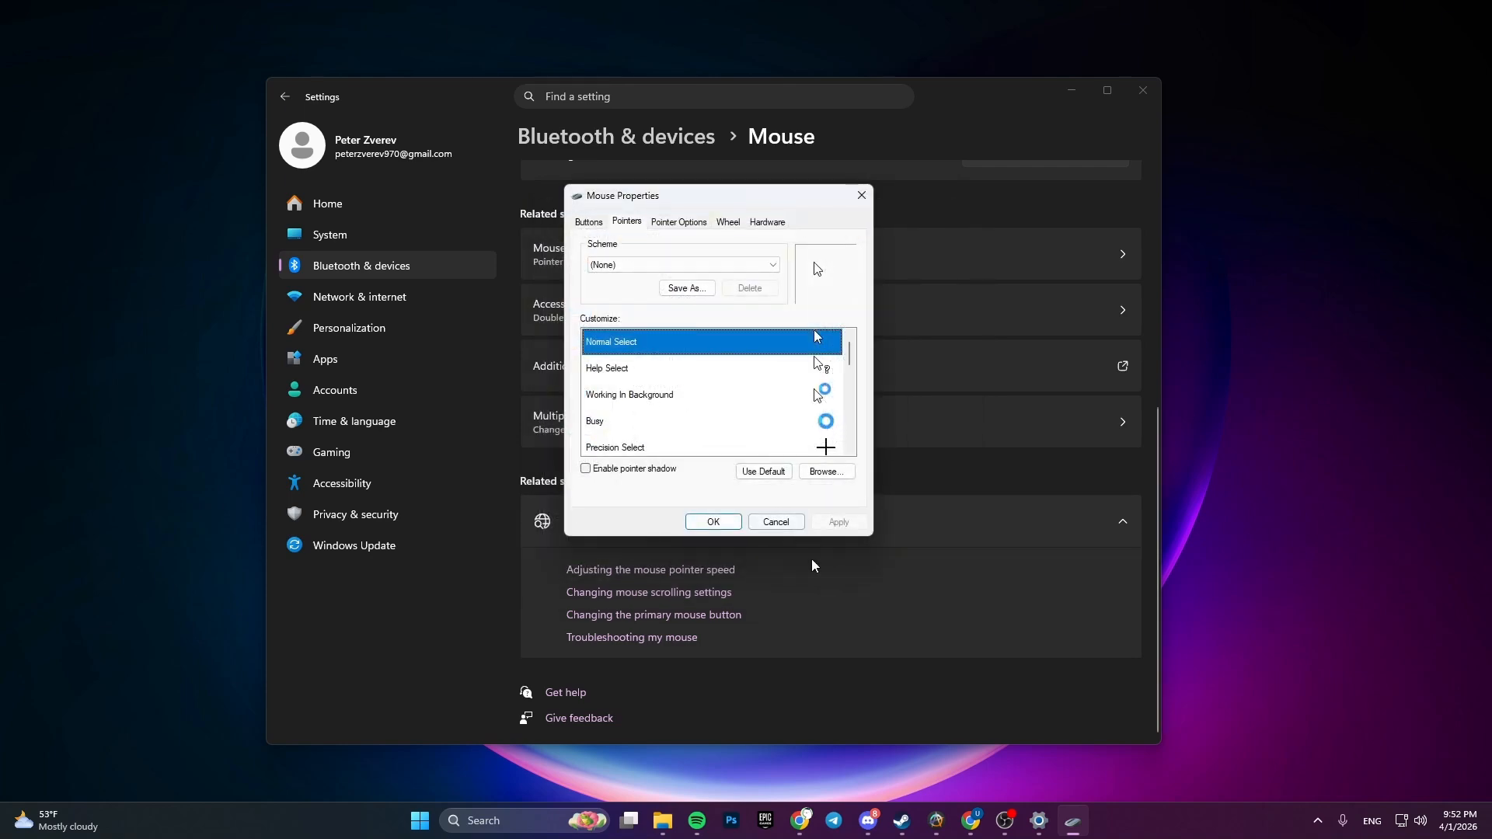
# - Switch to Chrome, browse the rw-designer.com cursor library and open the Kid Cursors set
pyautogui.click(972, 730)
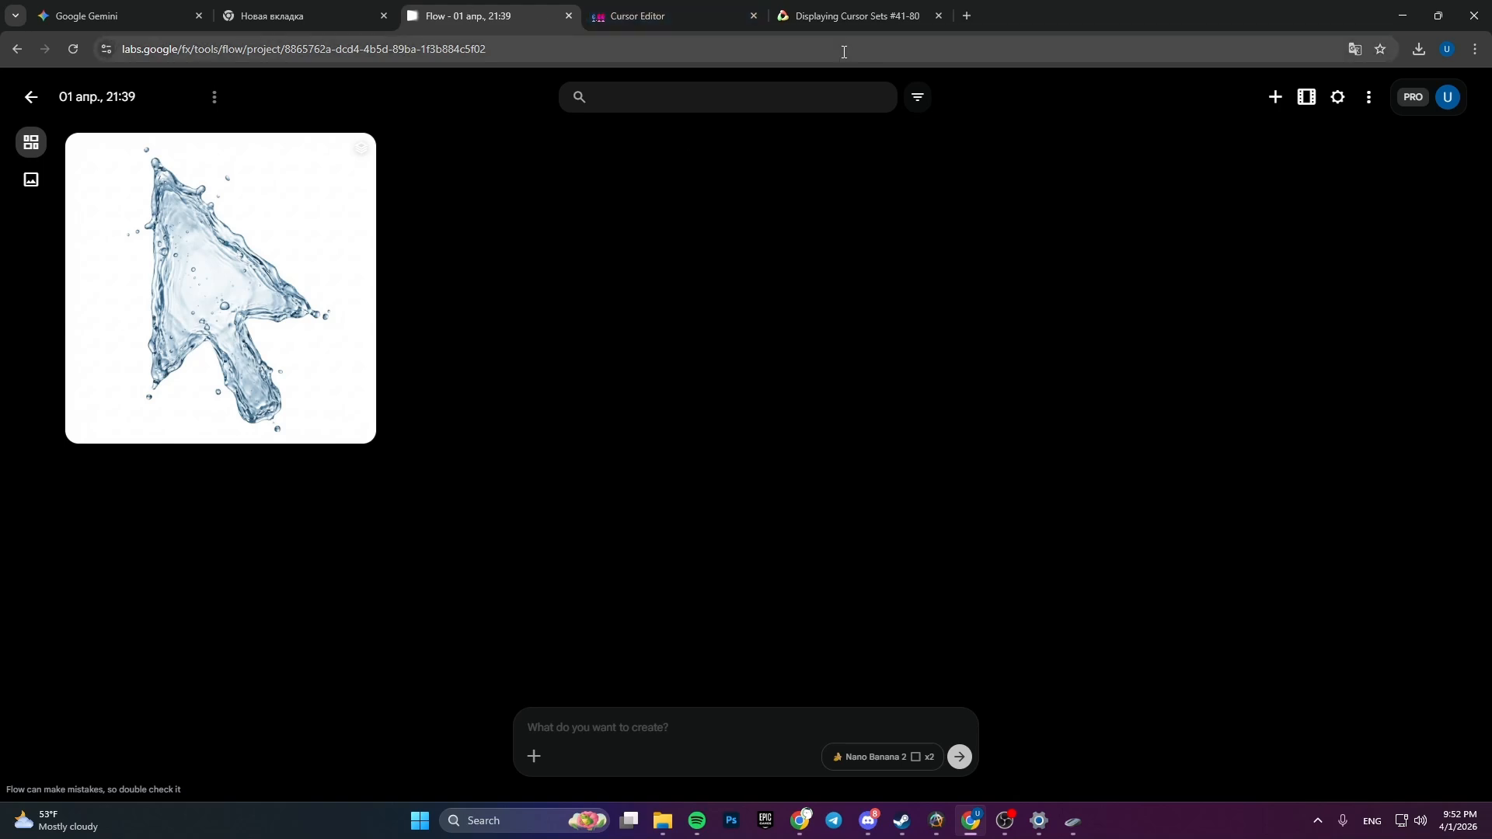
pyautogui.click(822, 16)
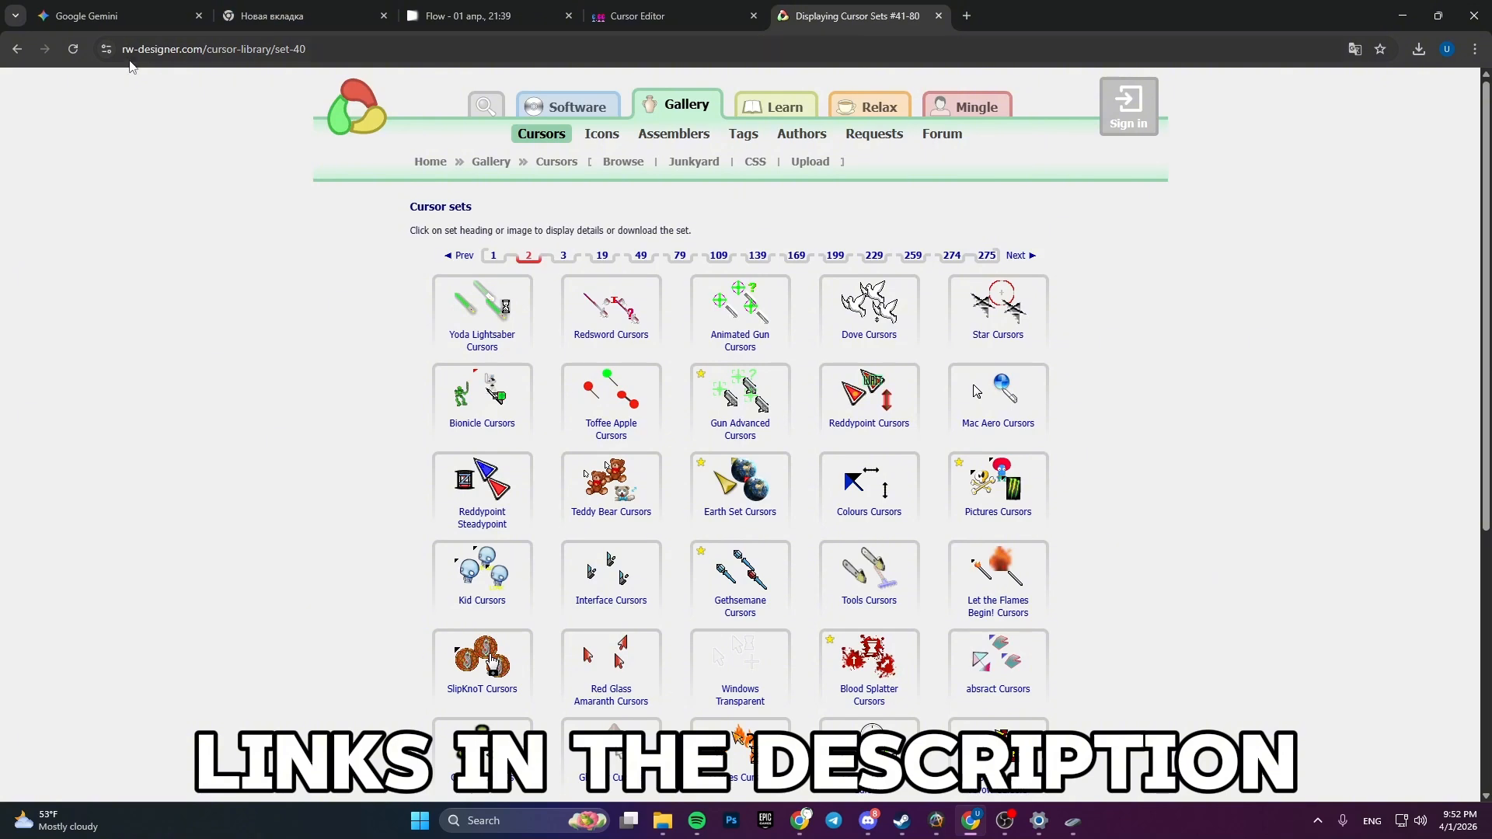
pyautogui.scroll(-4, 329, 427)
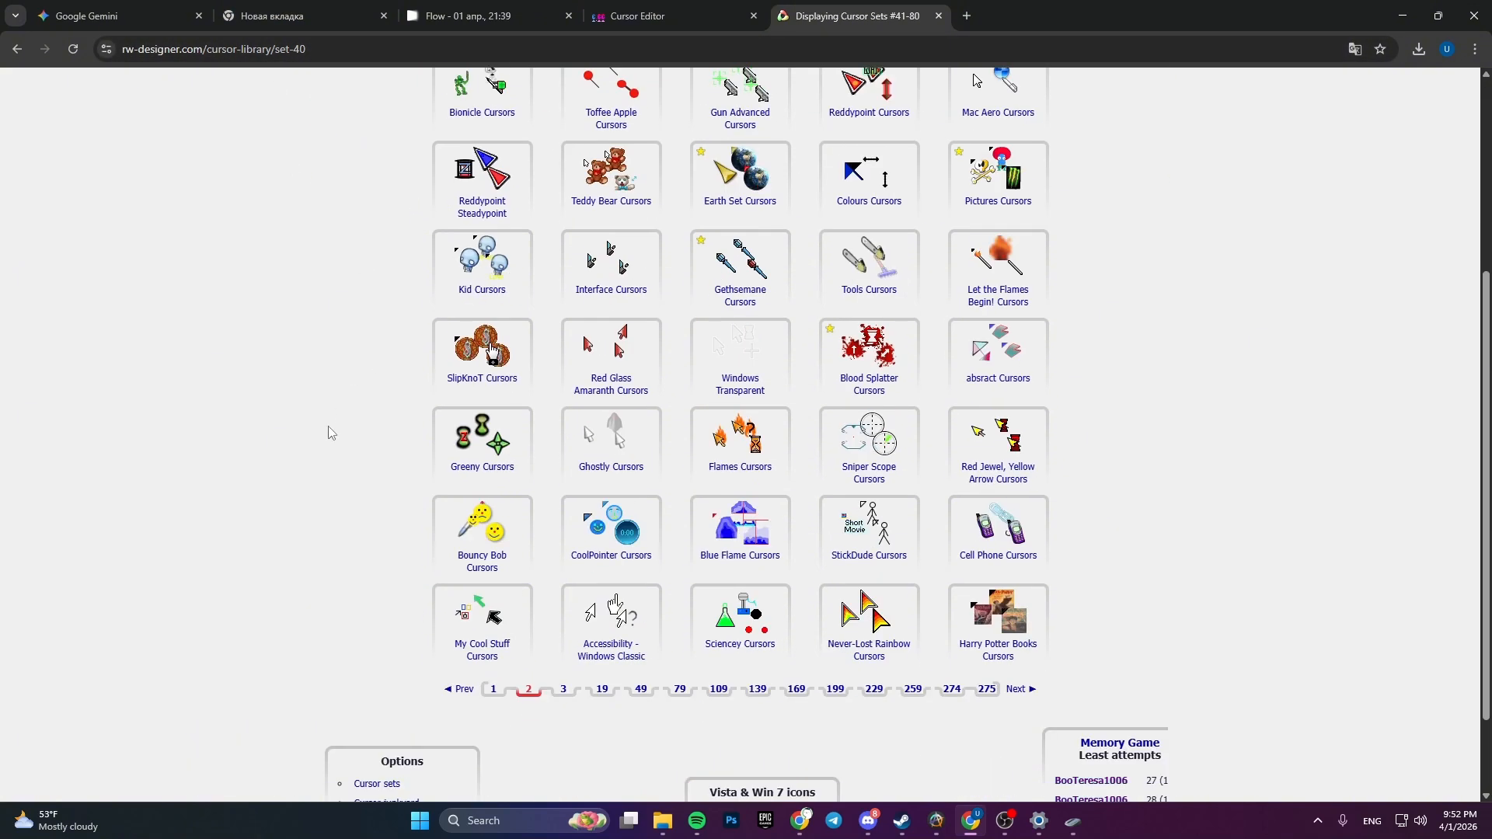
pyautogui.scroll(2, 319, 471)
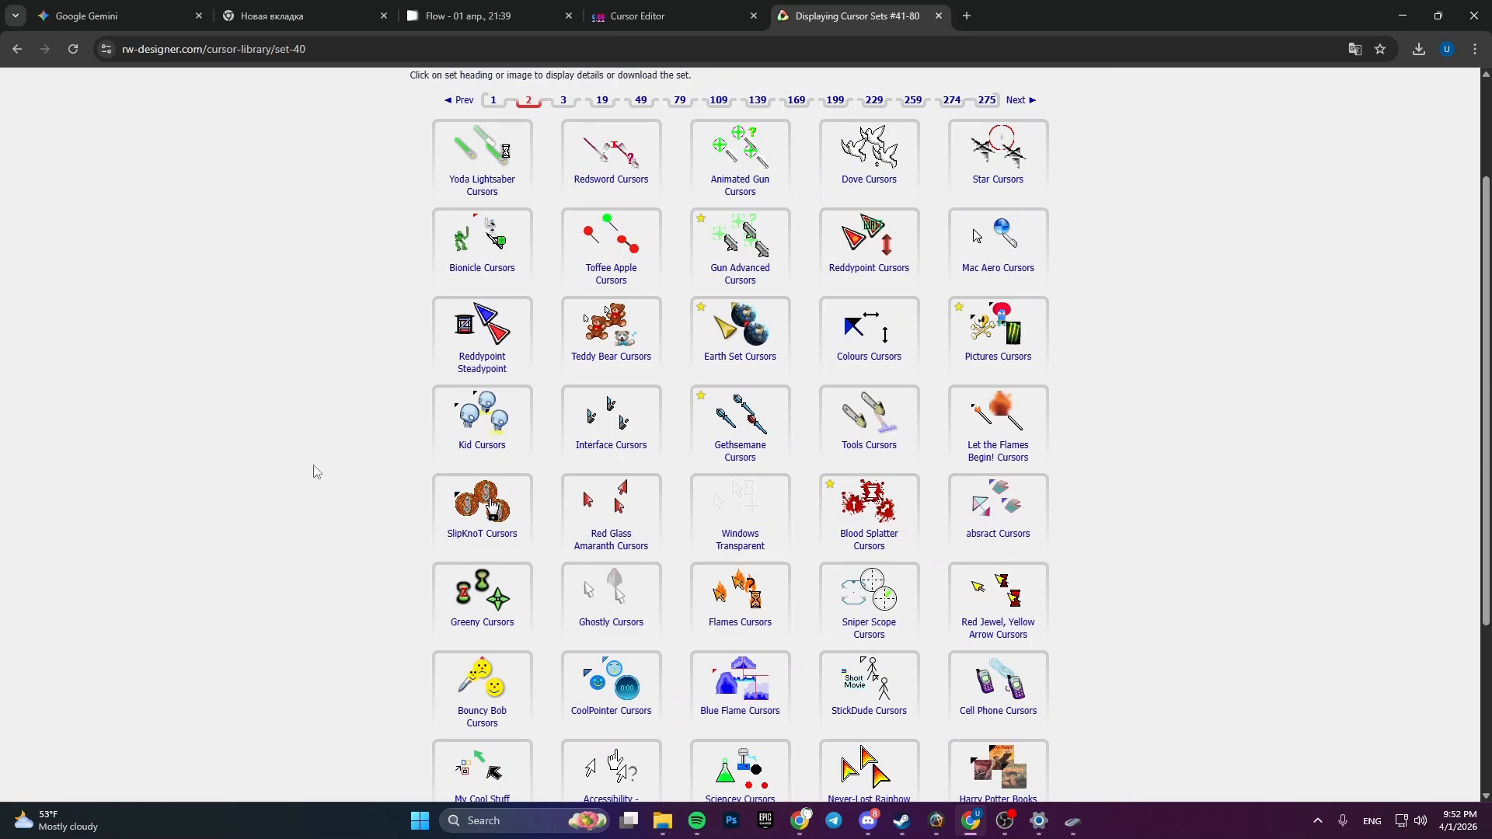
pyautogui.scroll(1, 346, 482)
pyautogui.scroll(-3, 478, 420)
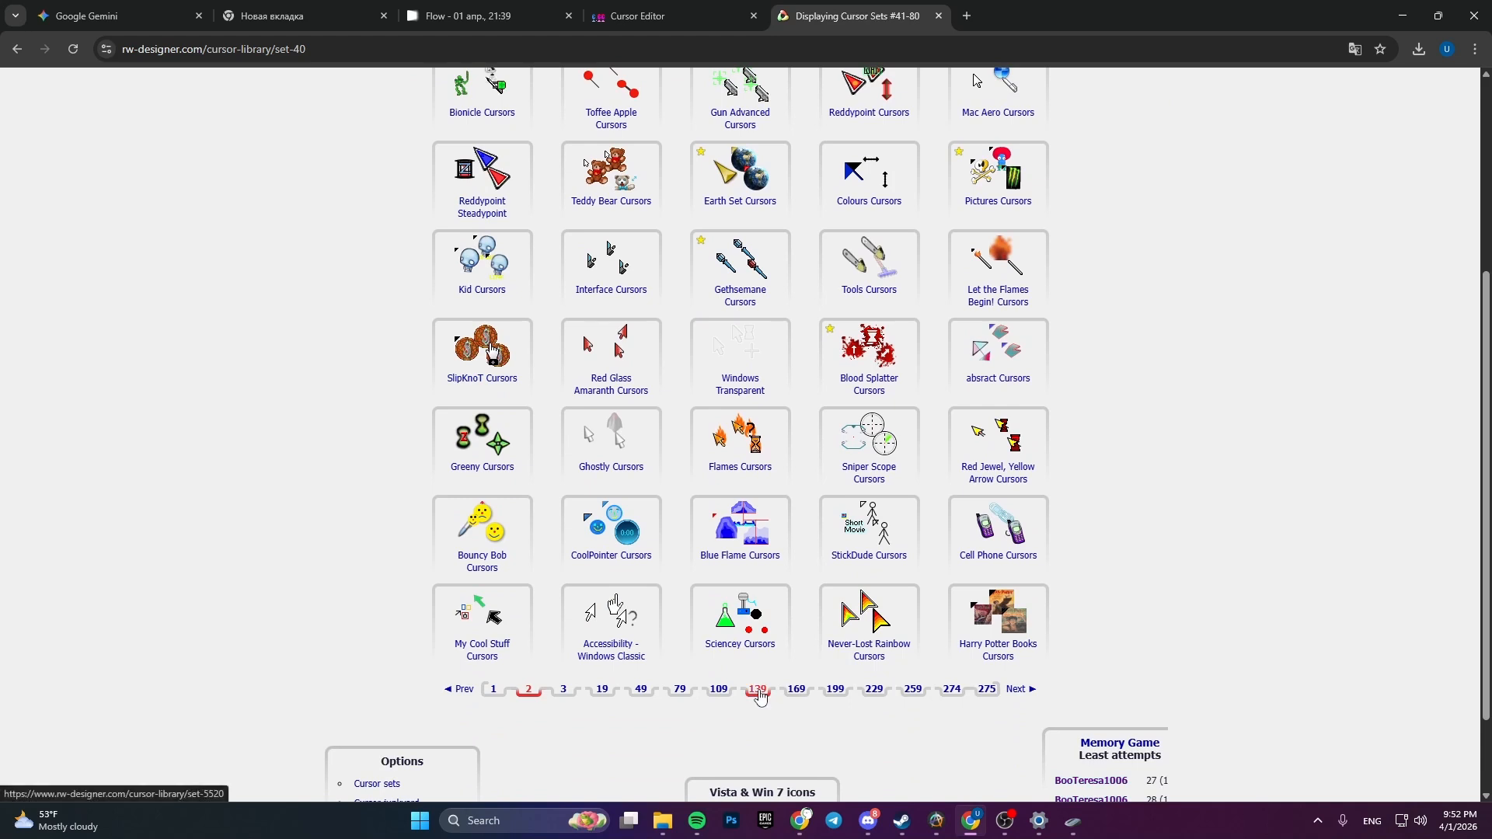
pyautogui.click(481, 284)
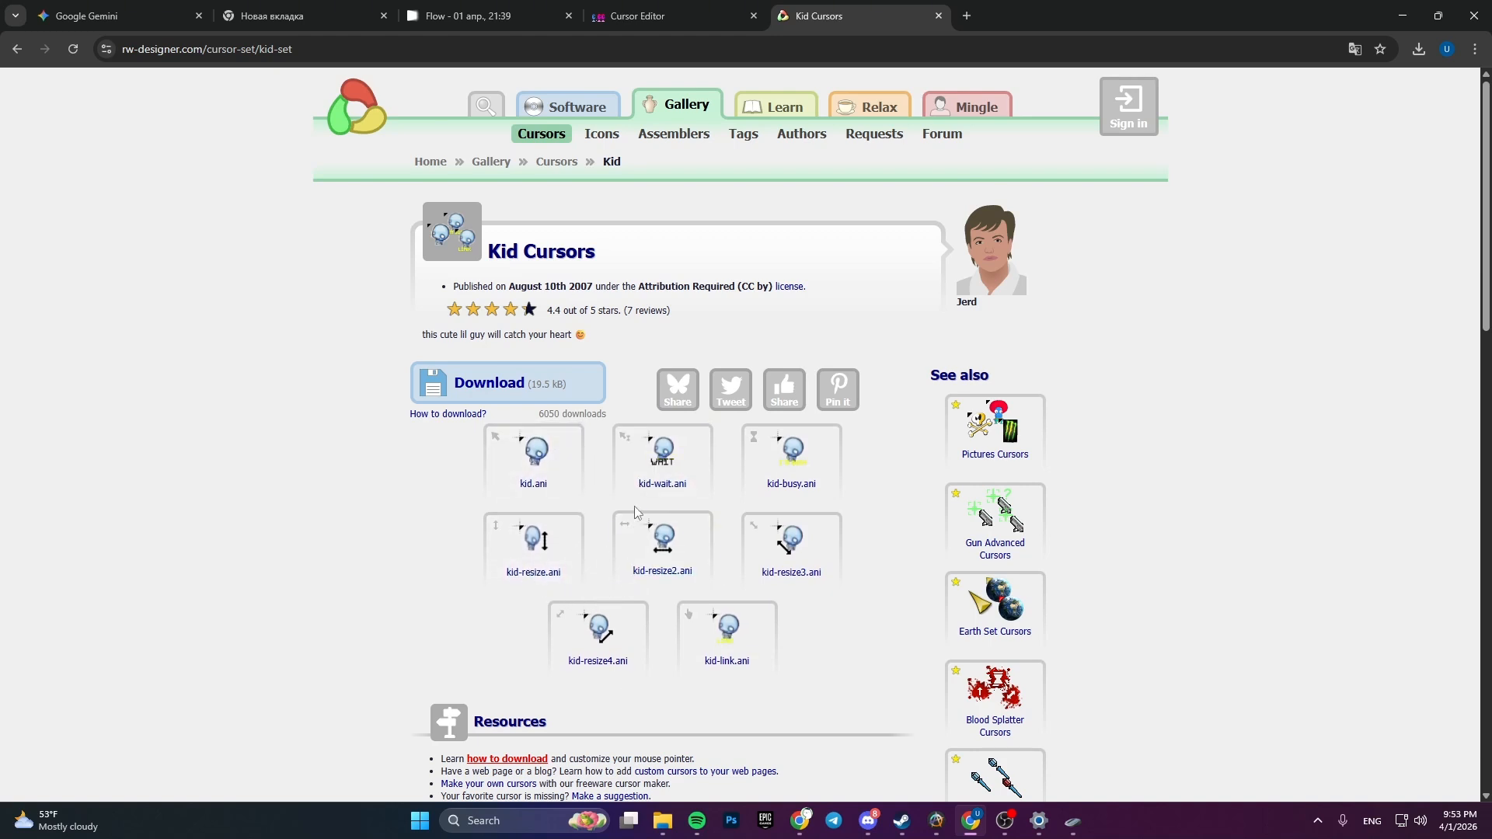
# - View the detail page of the kid.ani cursor and return to the Kid Cursors set
pyautogui.click(542, 488)
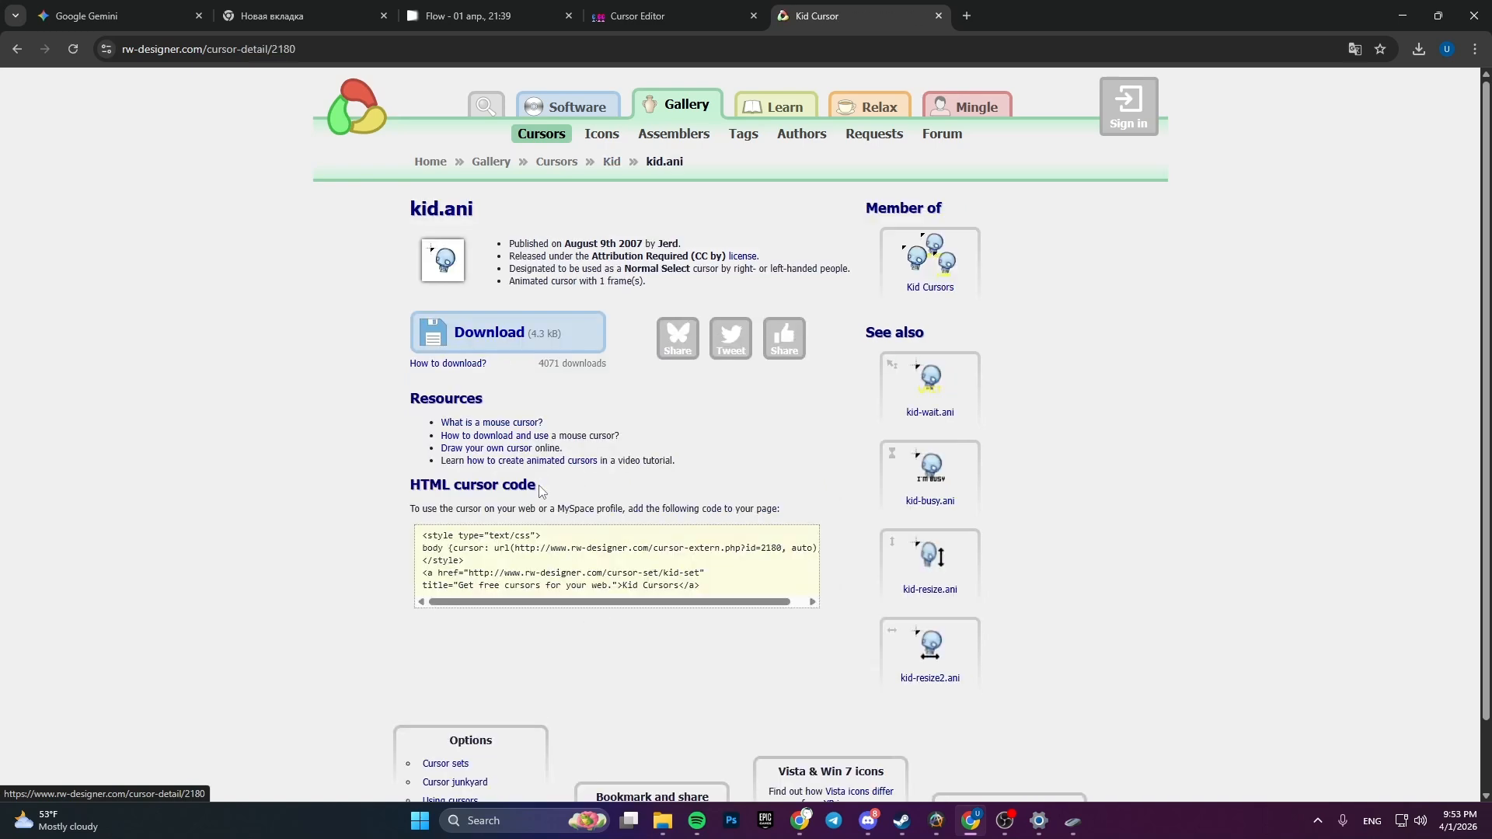
pyautogui.click(16, 49)
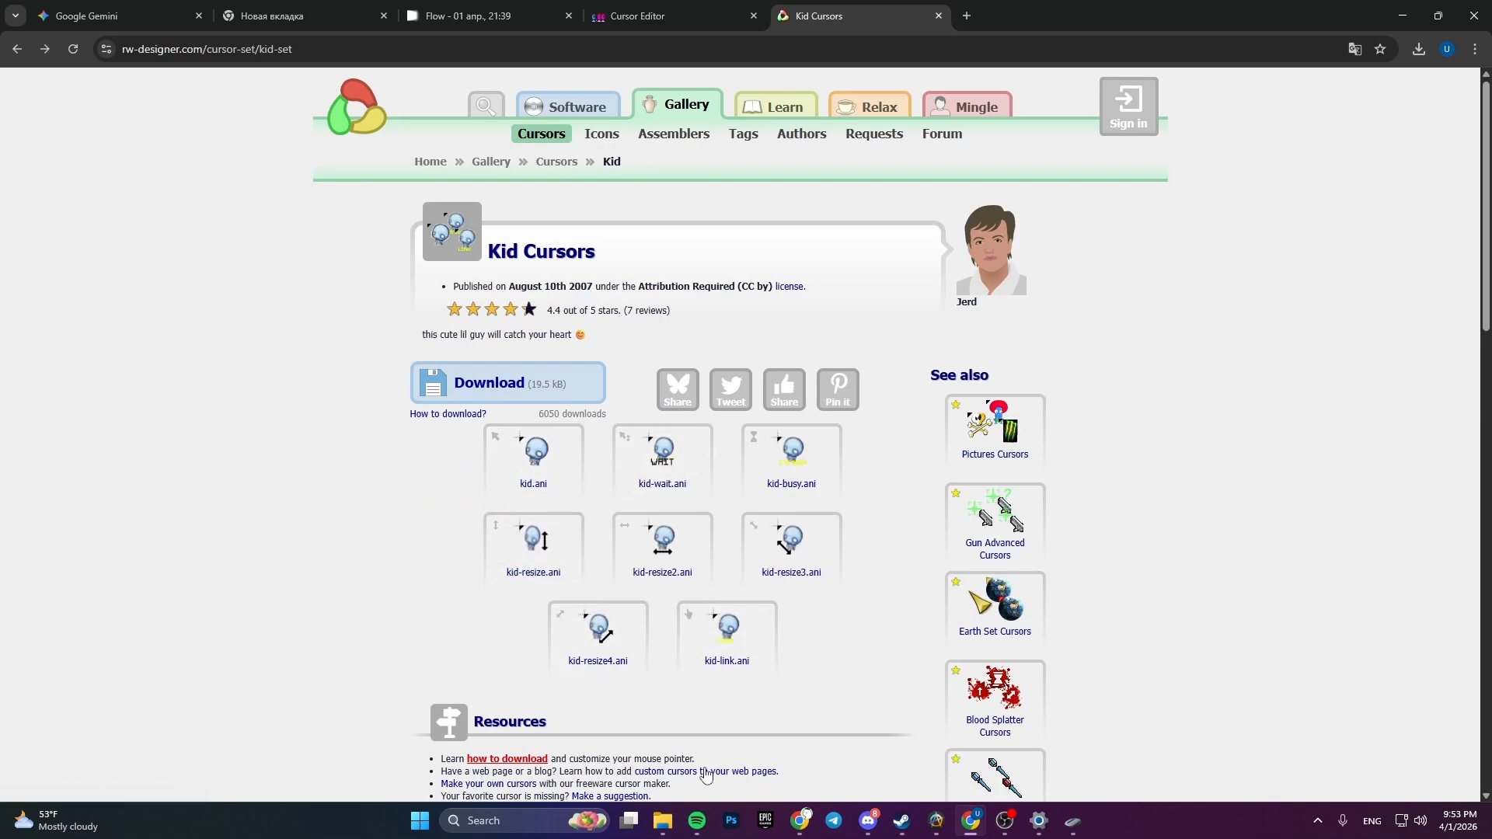
# - Open the kid-set archive from the Downloads folder in WinRAR and dismiss the extra pop-up window
pyautogui.click(663, 821)
pyautogui.click(652, 354)
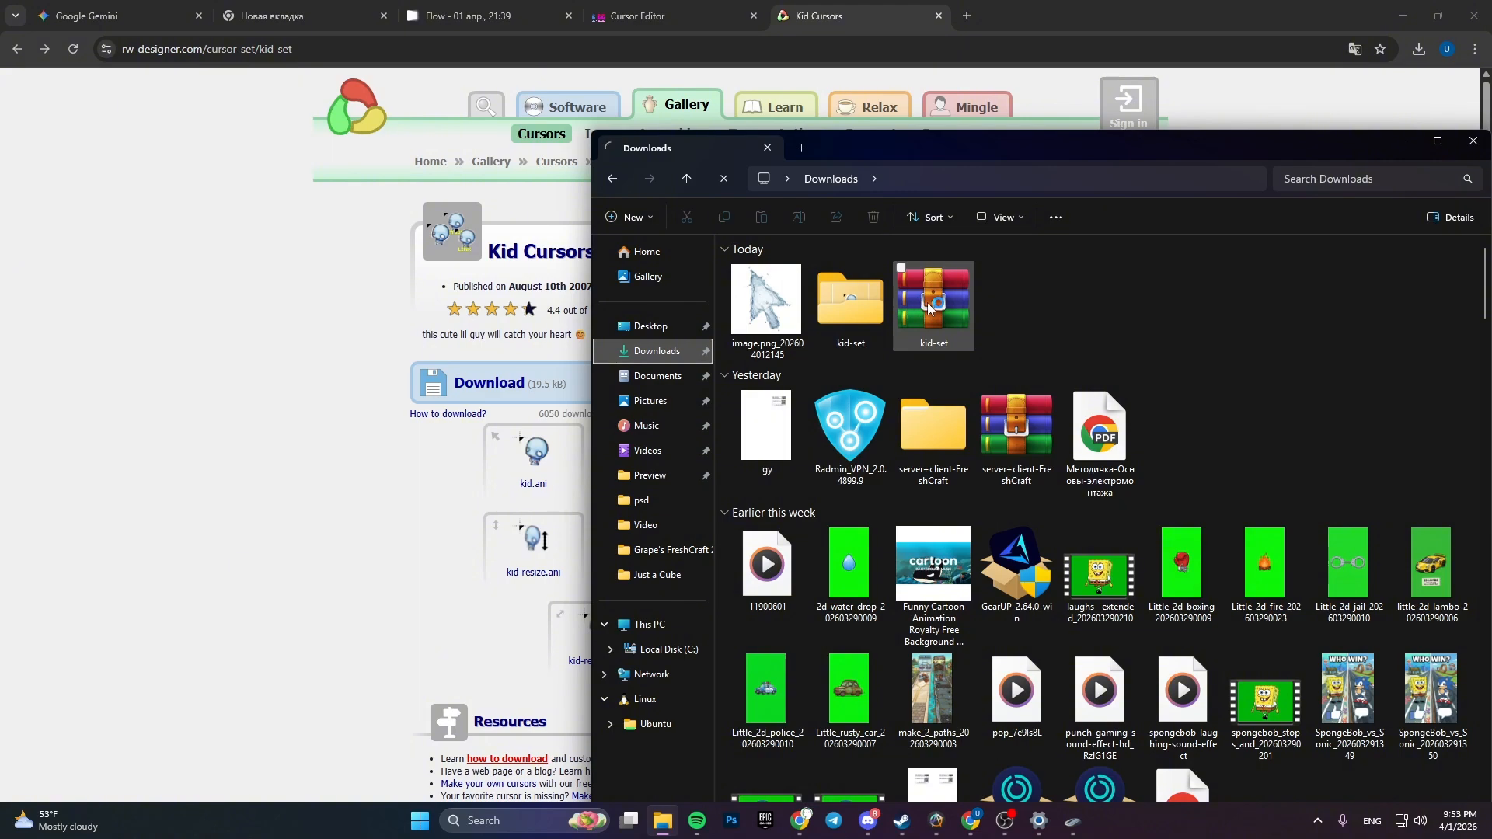
pyautogui.doubleClick(929, 305)
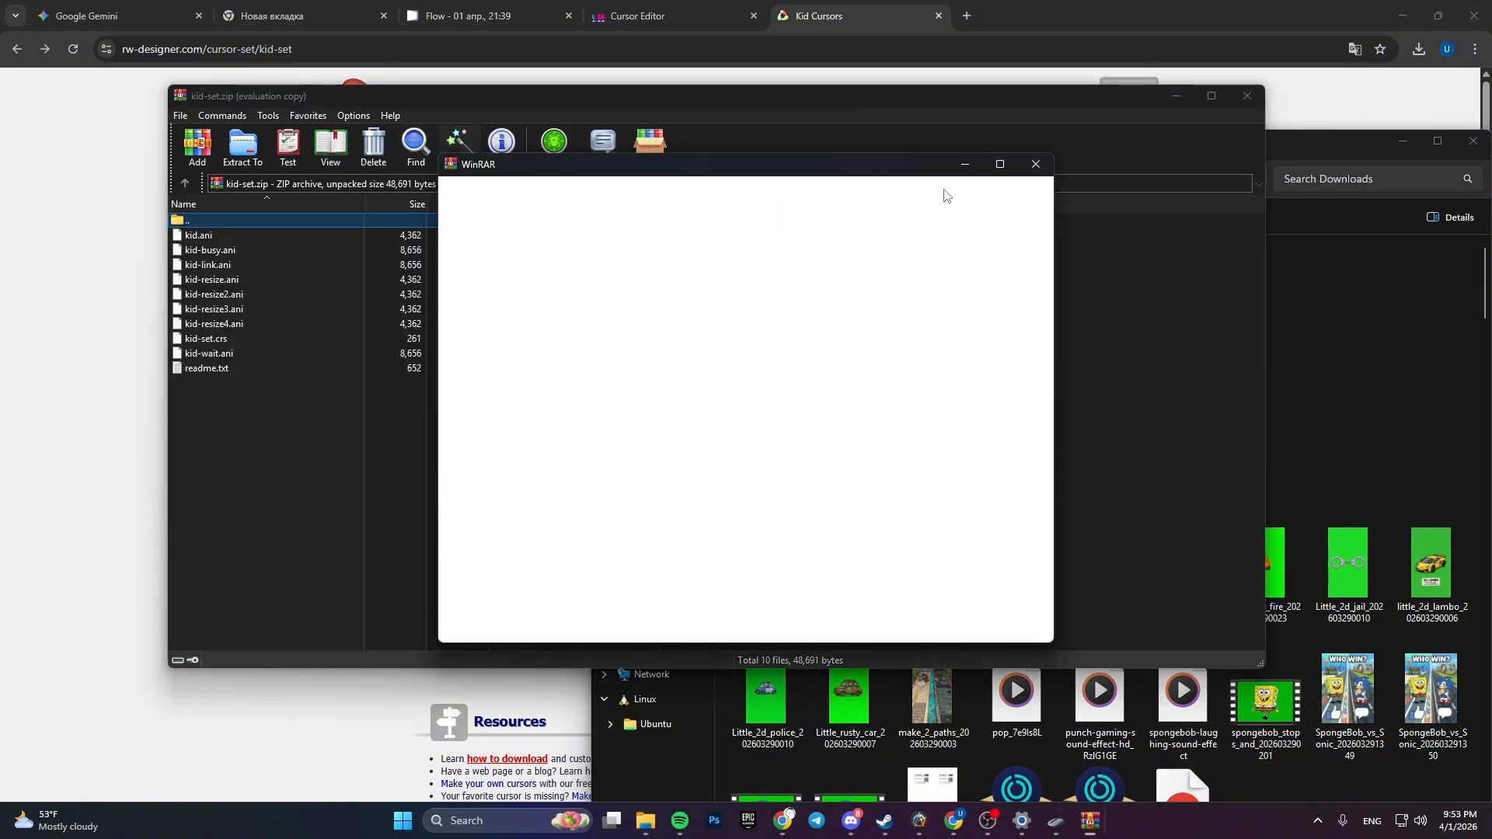
pyautogui.click(1037, 163)
pyautogui.moveTo(558, 98); pyautogui.dragTo(742, 133)
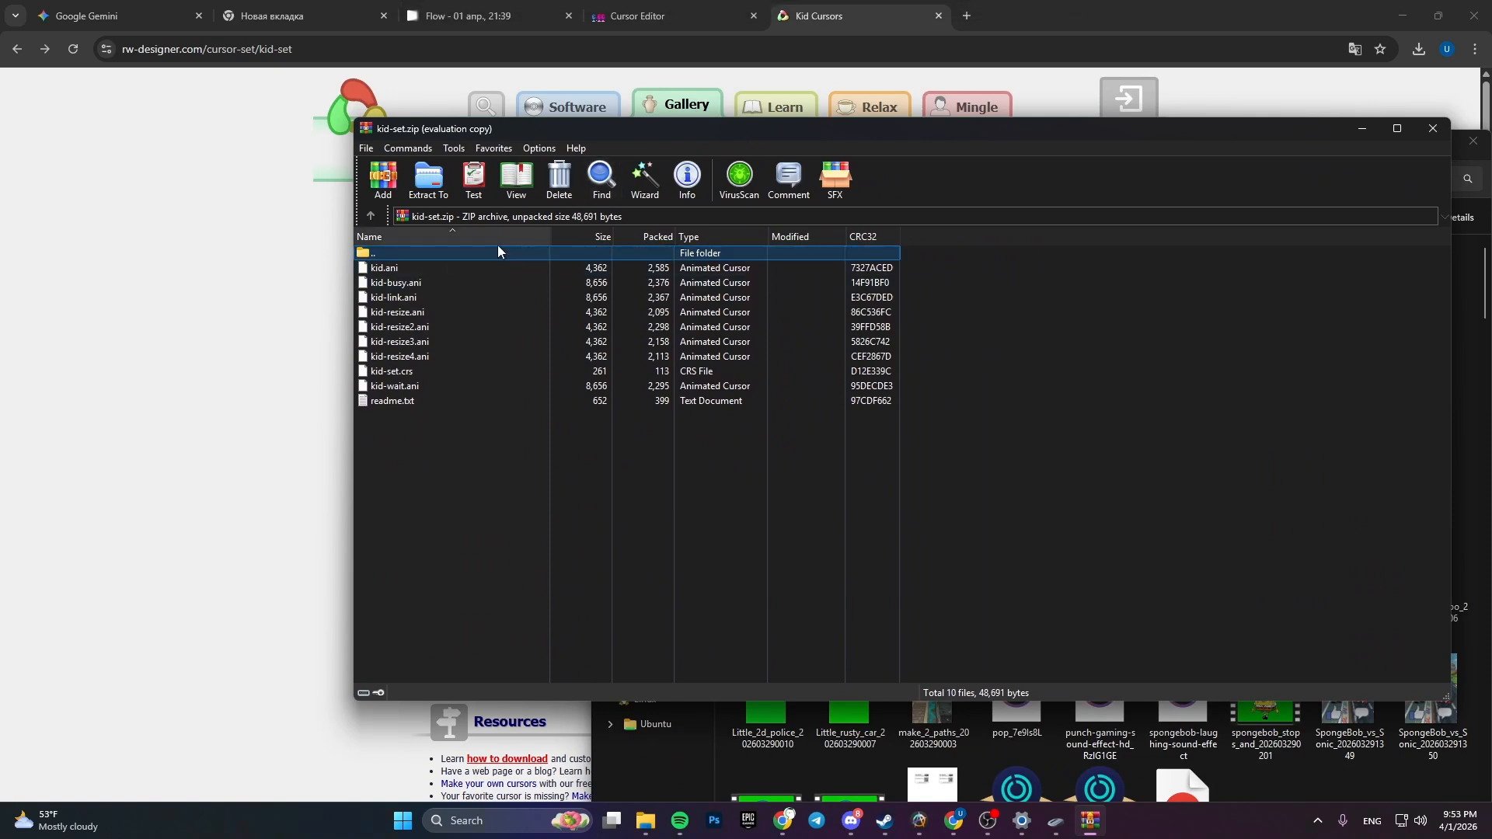
pyautogui.moveTo(396, 134); pyautogui.dragTo(386, 213)
# - Try to extract the archive into the kid-set folder in Downloads, cancelling at the file replacement prompt
pyautogui.click(419, 256)
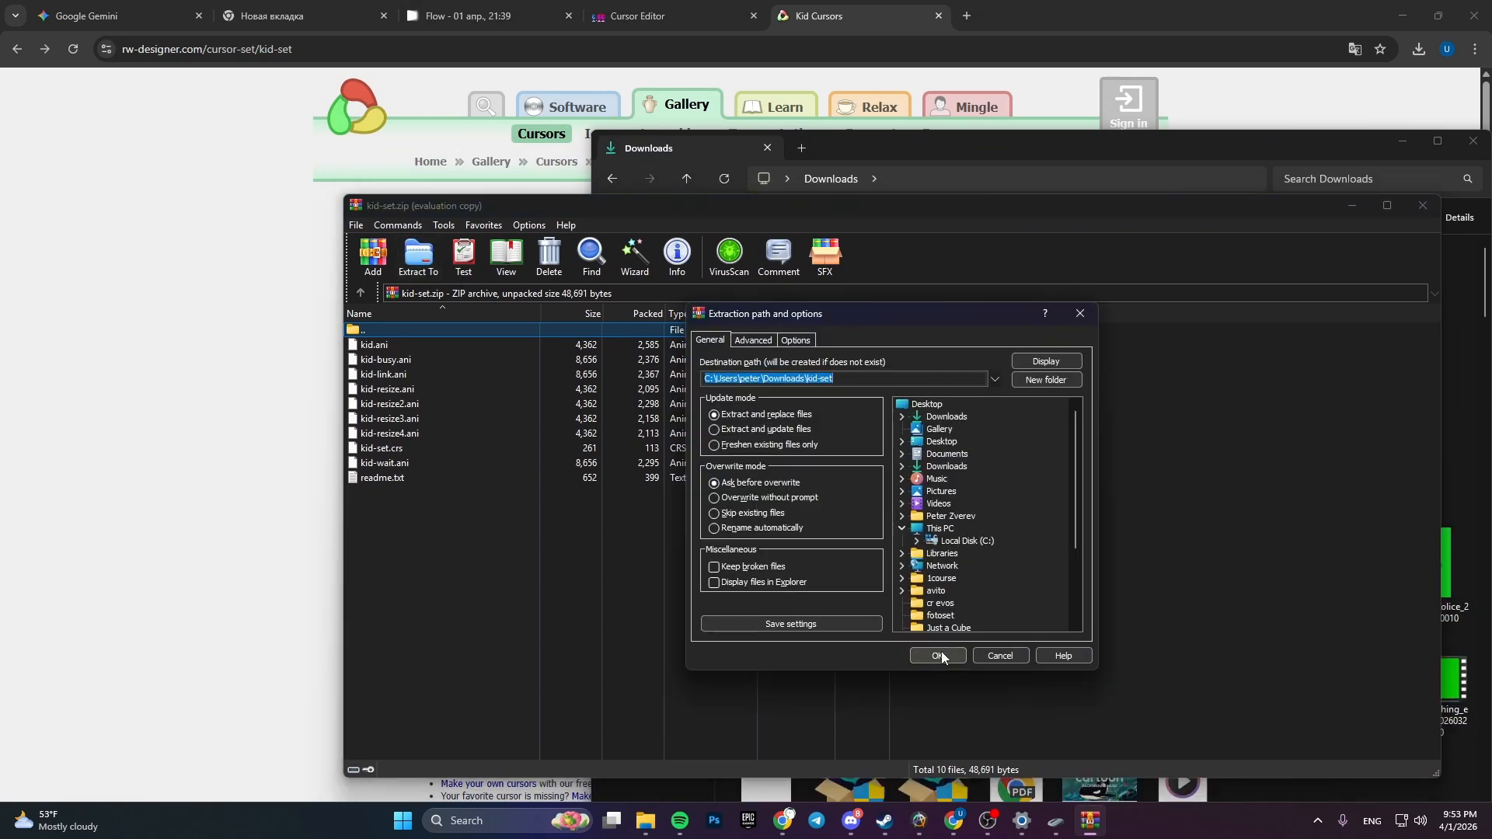
pyautogui.click(941, 656)
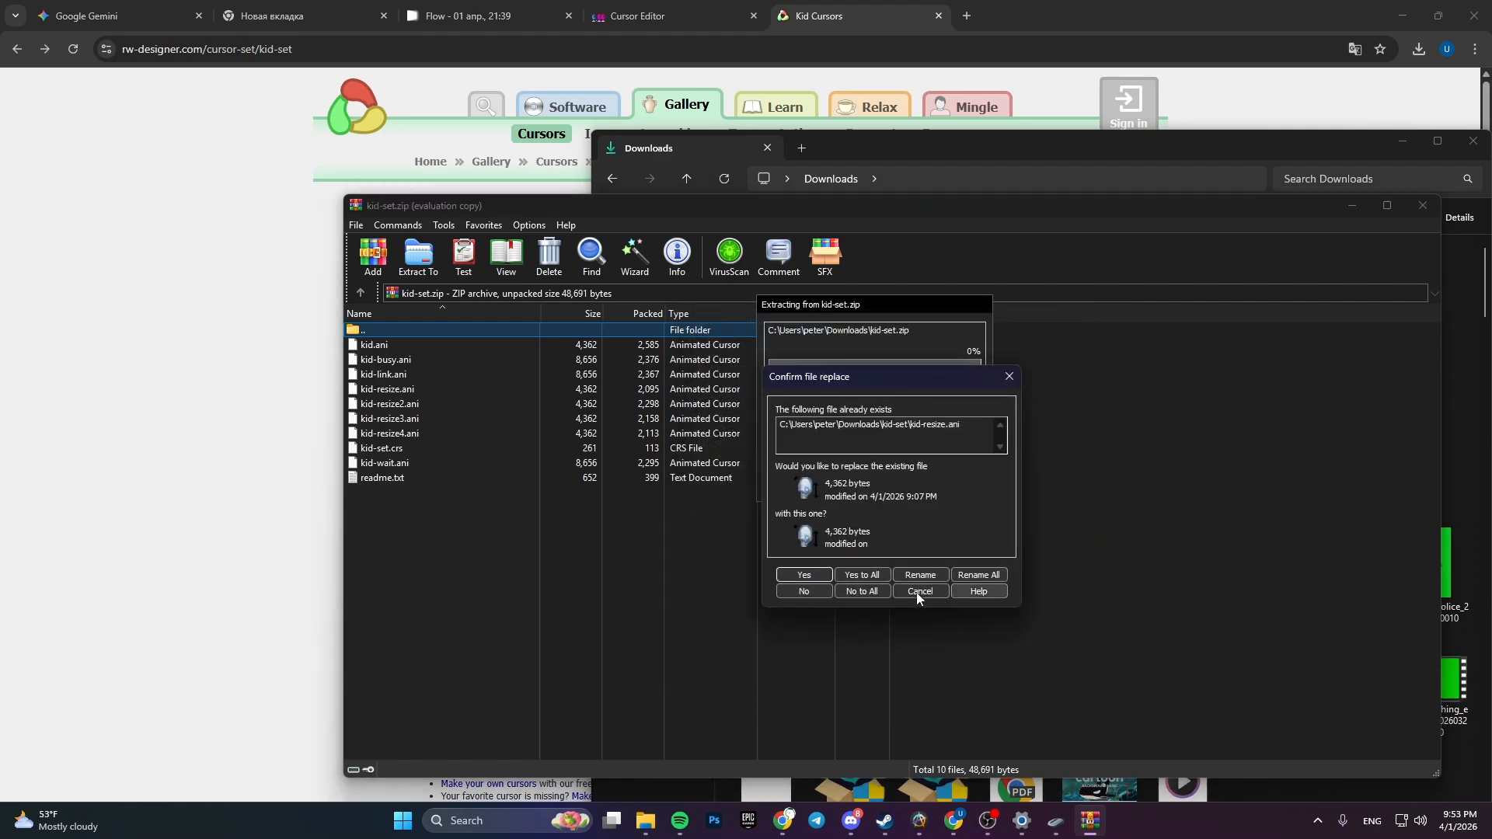
pyautogui.click(1009, 376)
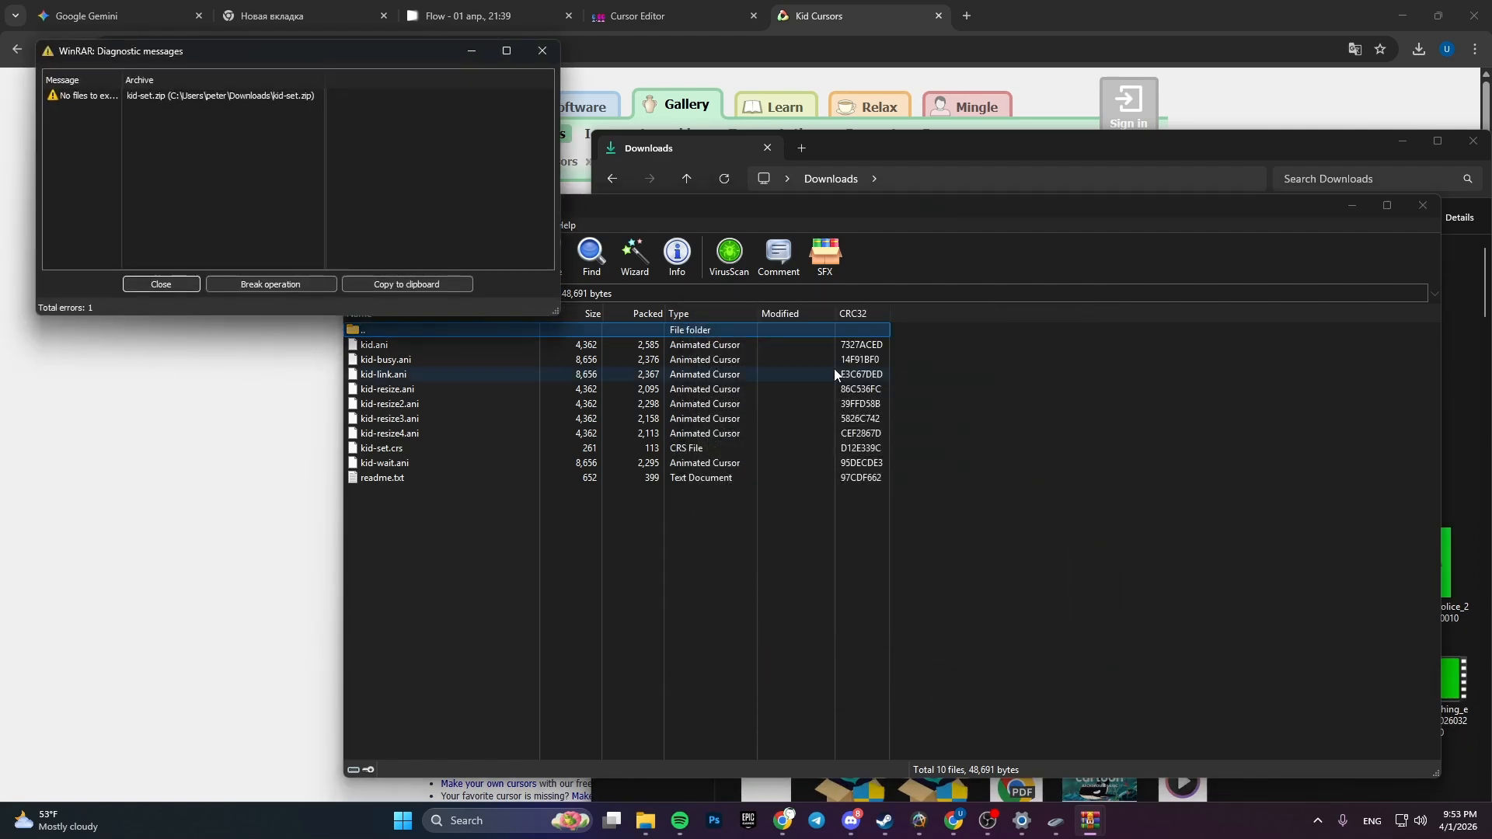
# - Close the WinRAR error report and archive window, and open the extracted kid-set folder in Downloads
pyautogui.click(542, 50)
pyautogui.moveTo(1020, 212); pyautogui.dragTo(888, 212)
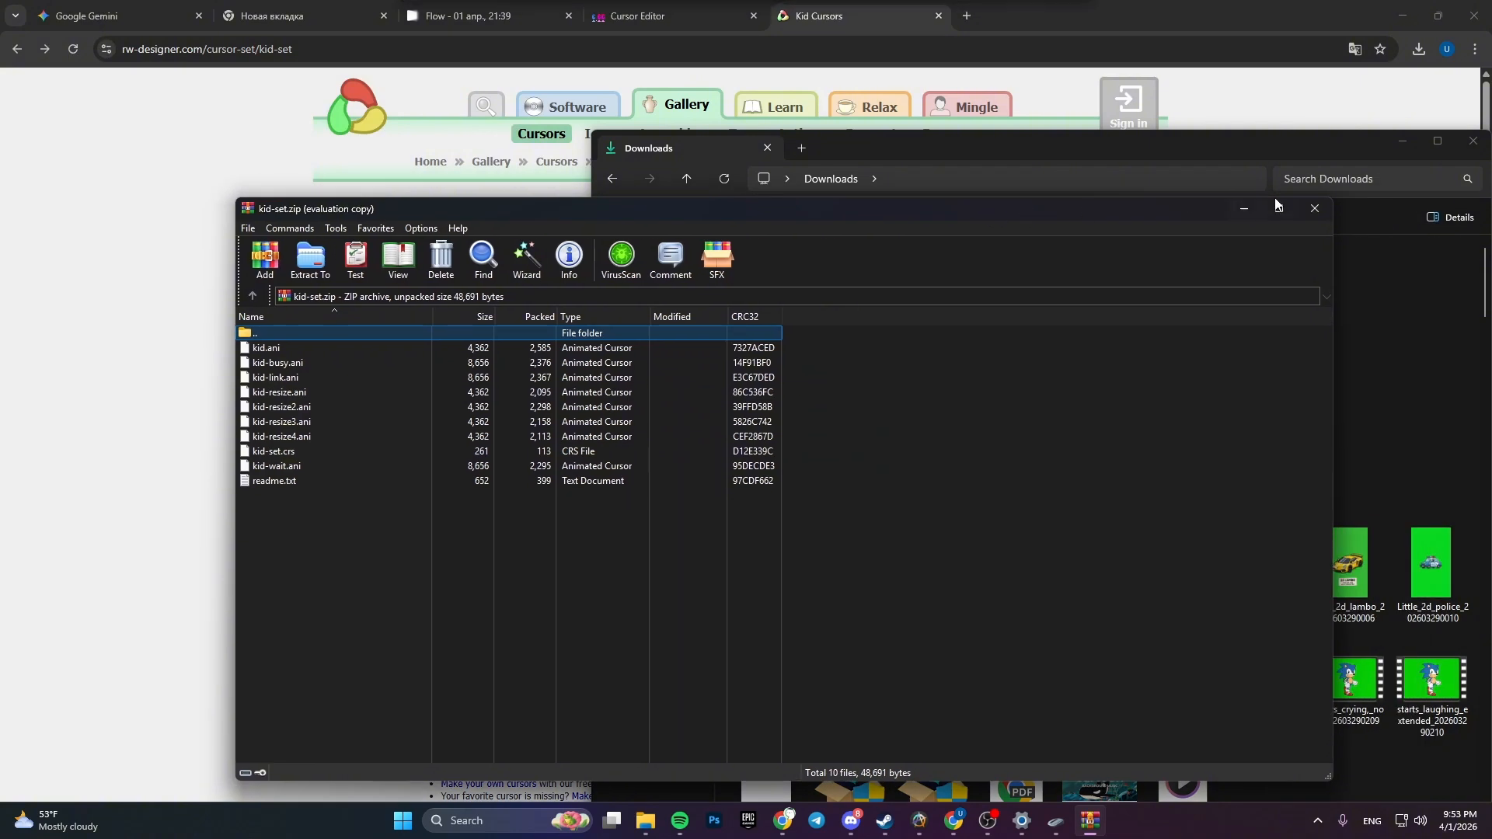
pyautogui.click(1303, 199)
pyautogui.doubleClick(772, 319)
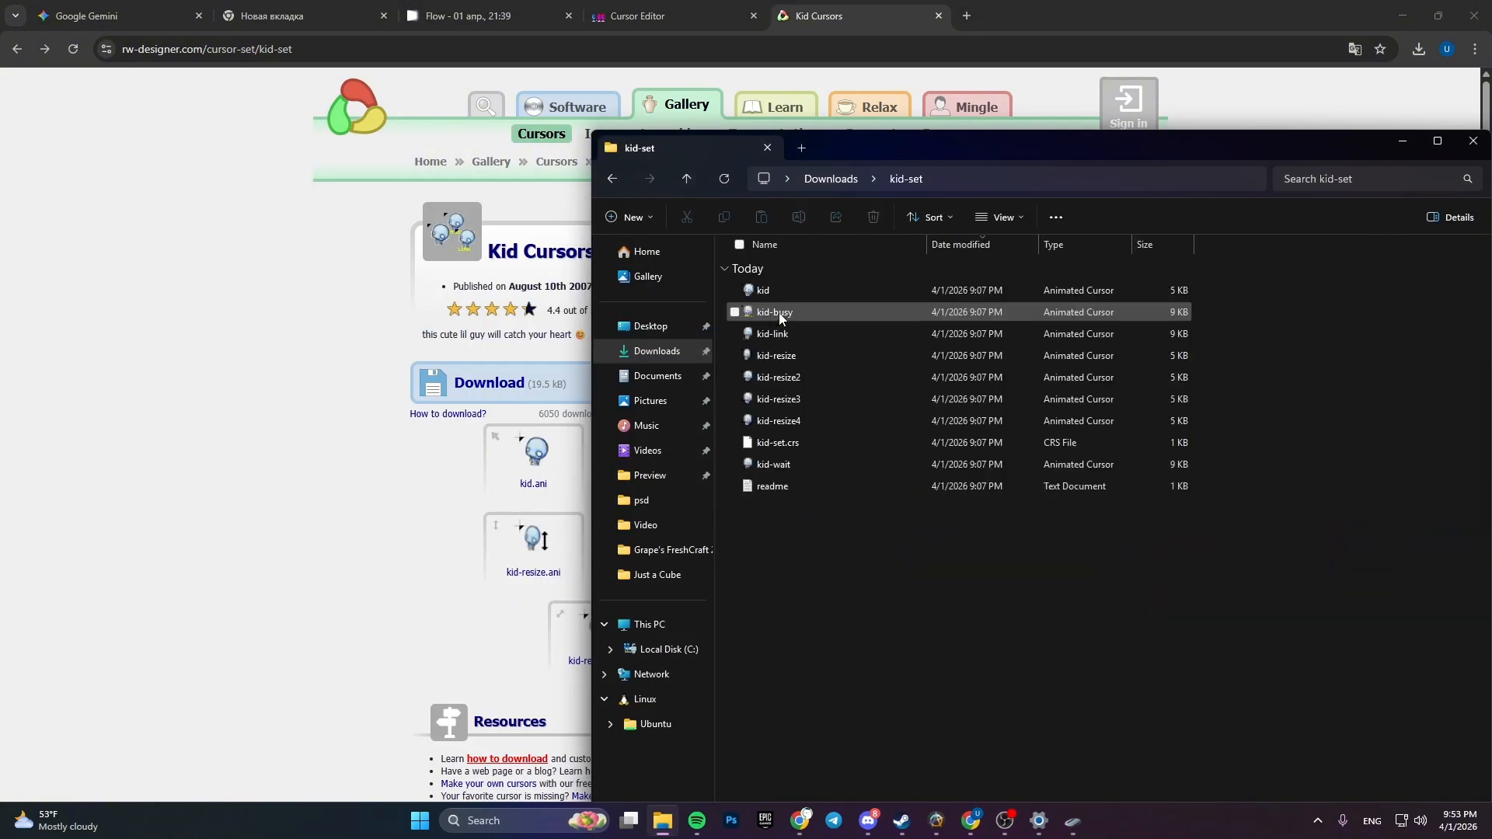
pyautogui.moveTo(805, 531); pyautogui.dragTo(846, 572)
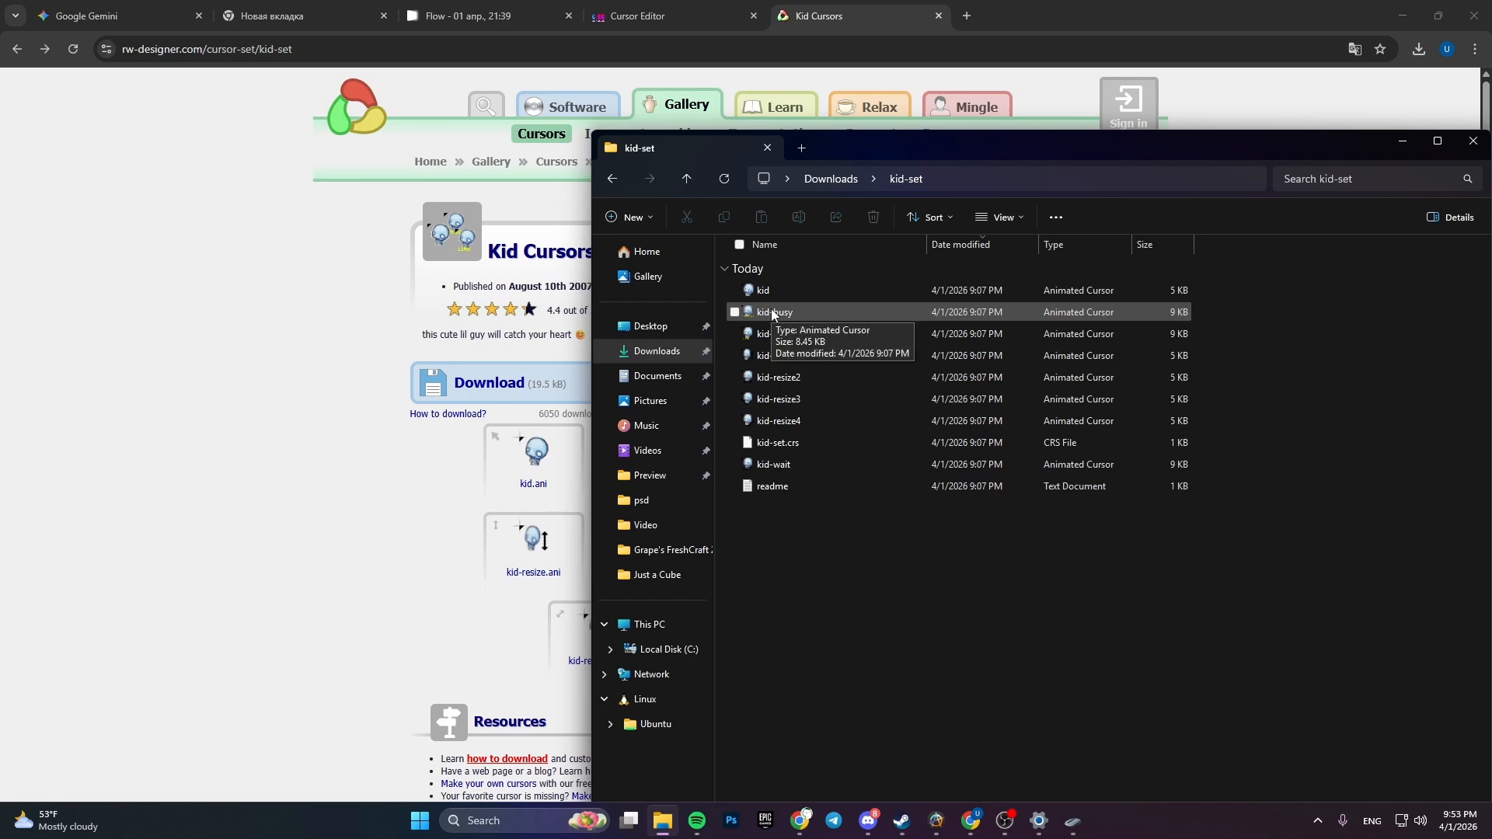
# - In Mouse Properties, assign the kid cursor from Downloads > kid-set to the Normal Select pointer and apply it
pyautogui.moveTo(1080, 822)
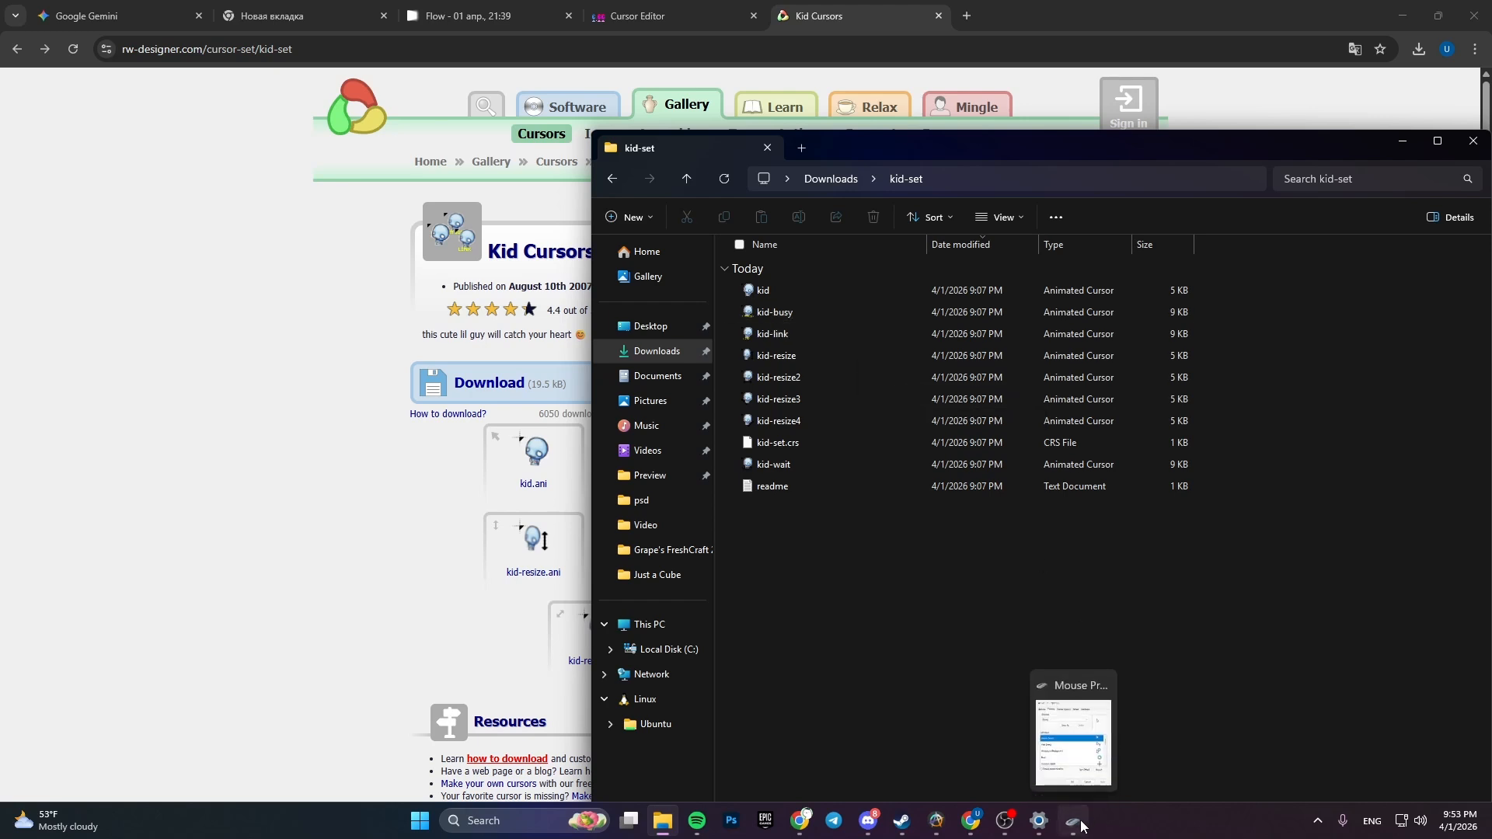
pyautogui.click(1073, 746)
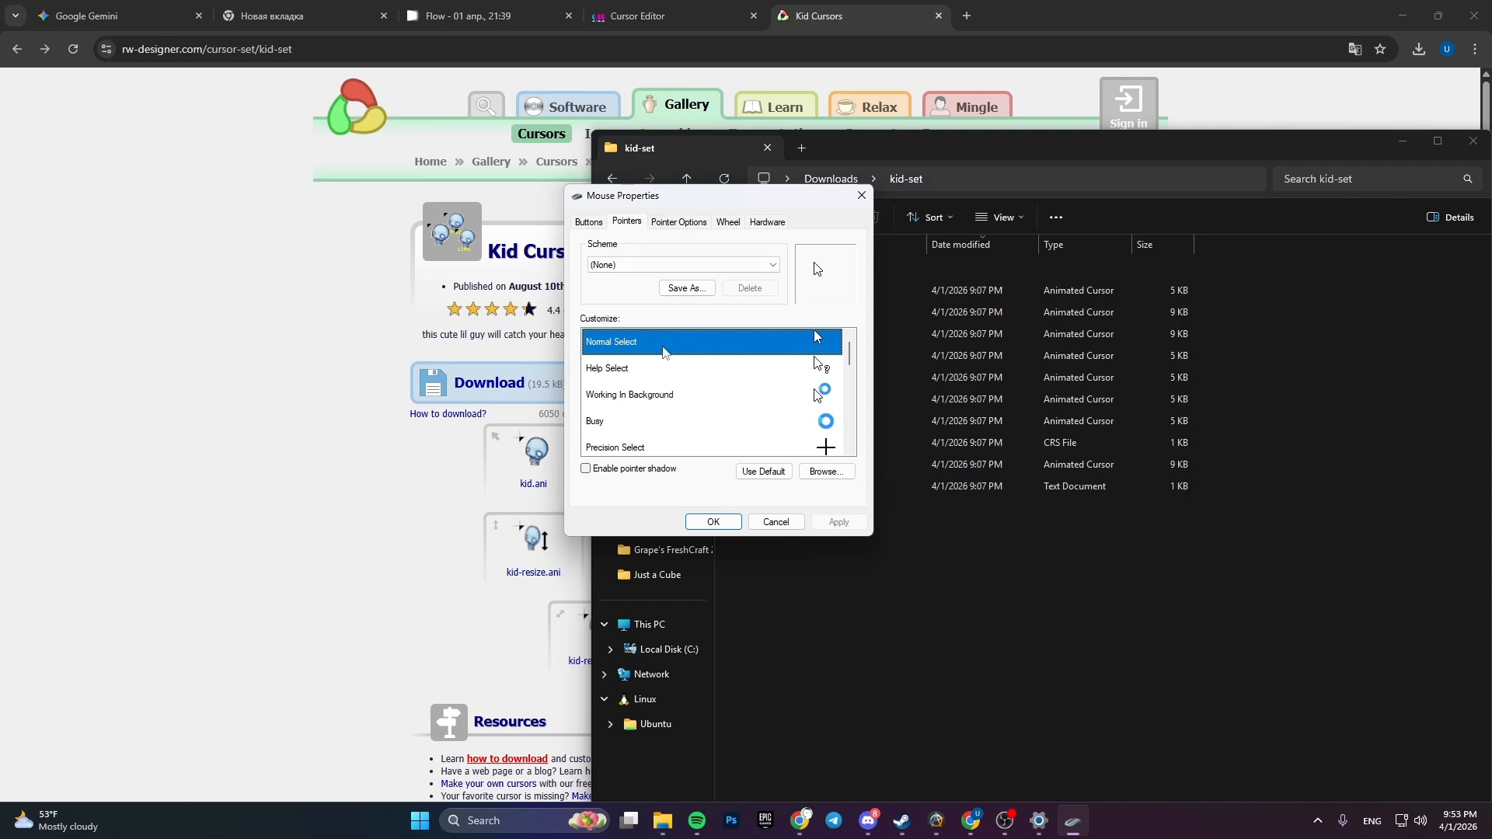
pyautogui.doubleClick(663, 347)
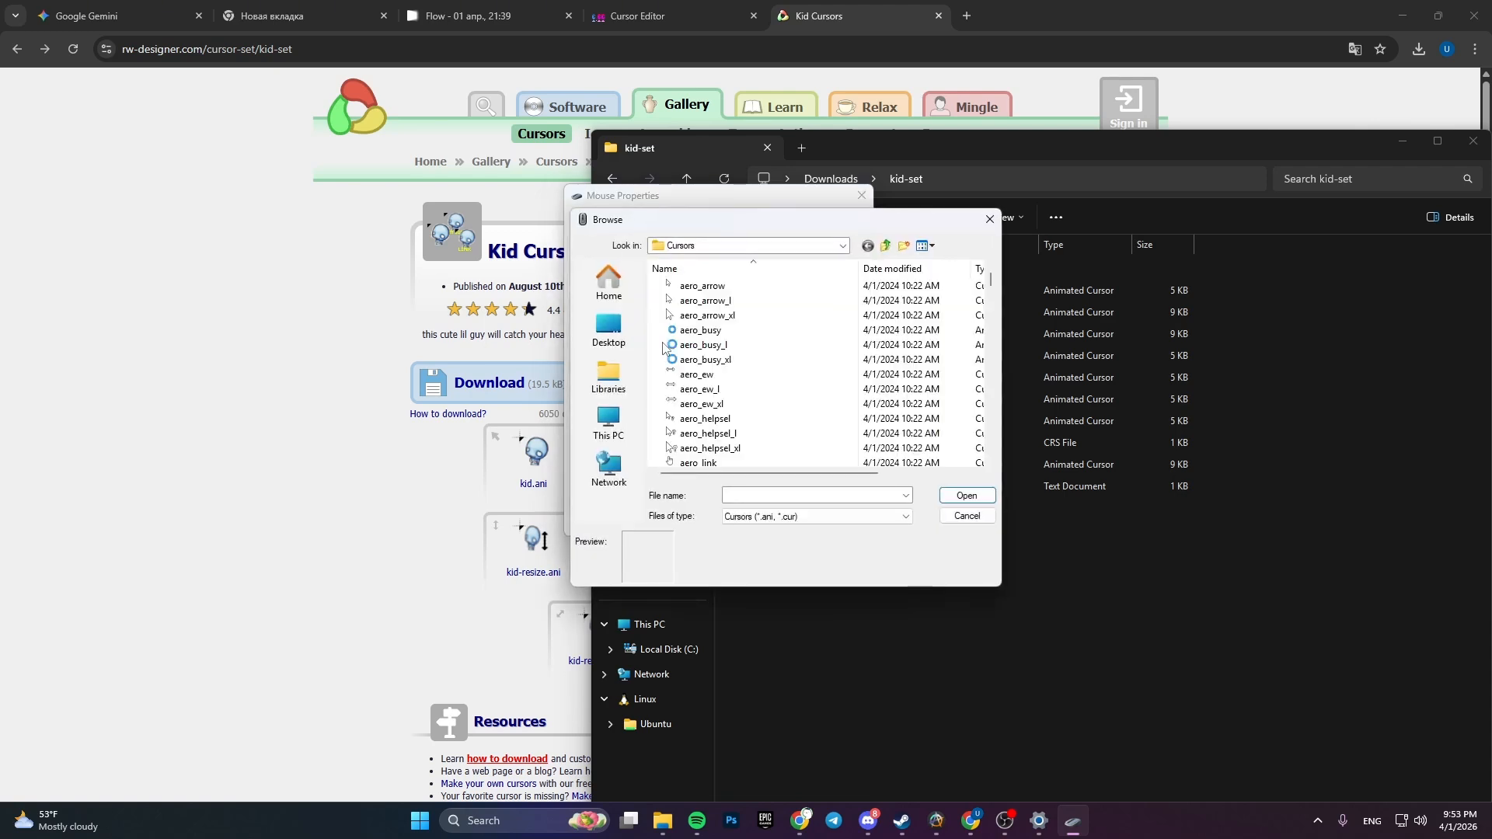
pyautogui.moveTo(699, 260); pyautogui.dragTo(801, 312)
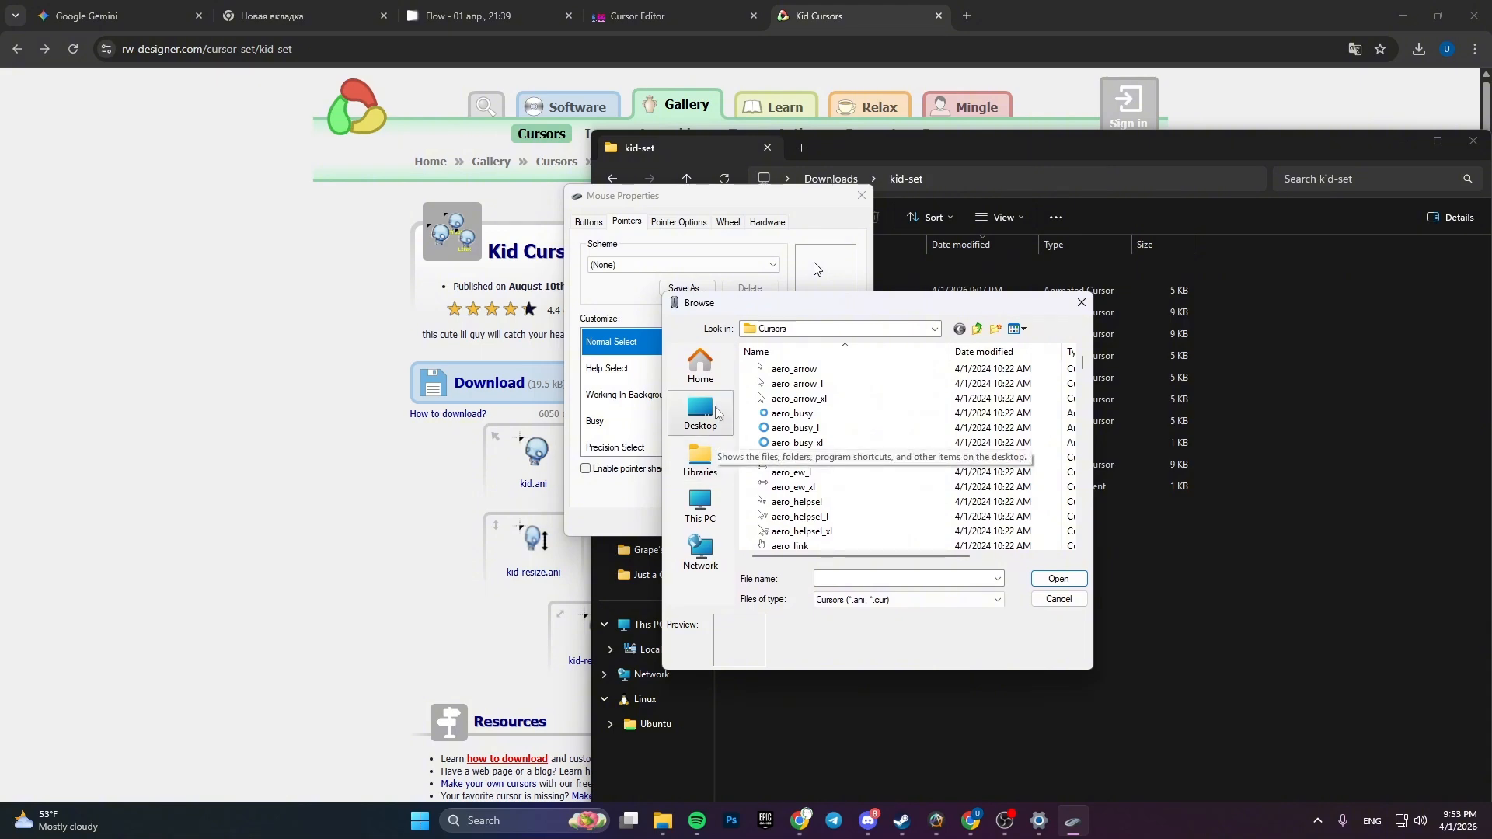
pyautogui.click(697, 369)
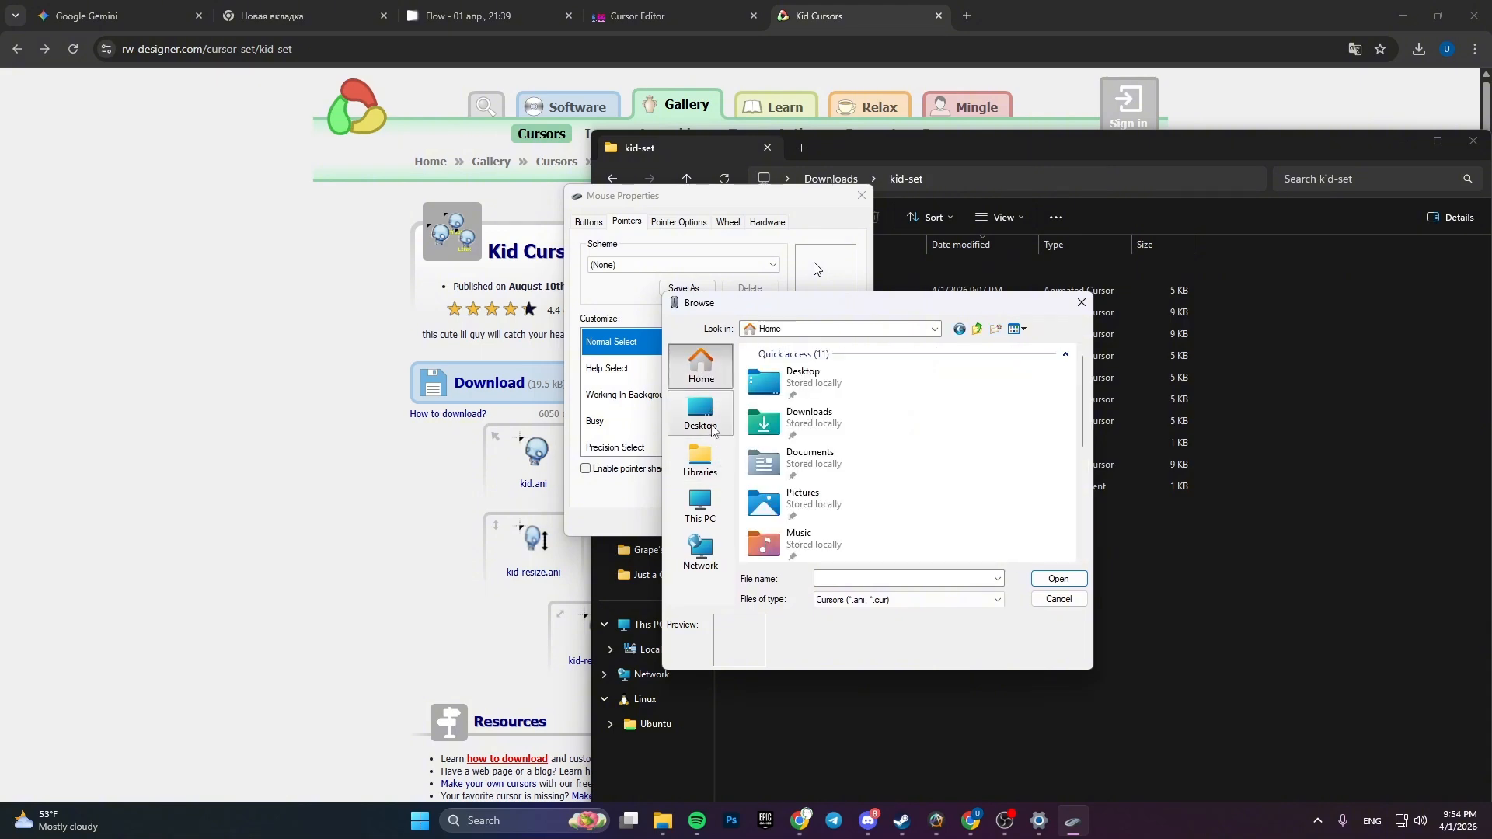
pyautogui.doubleClick(787, 427)
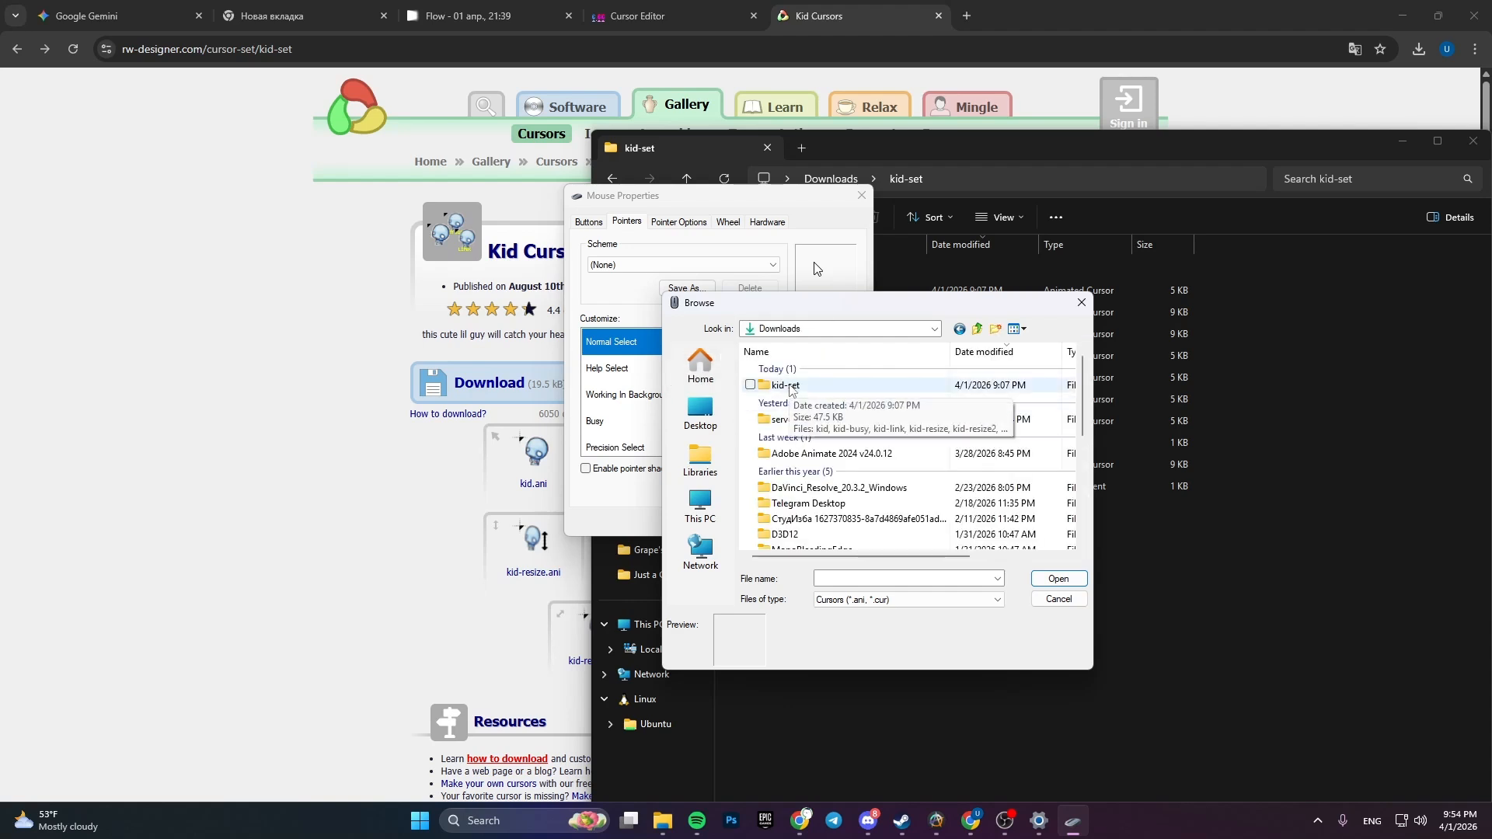
pyautogui.doubleClick(791, 387)
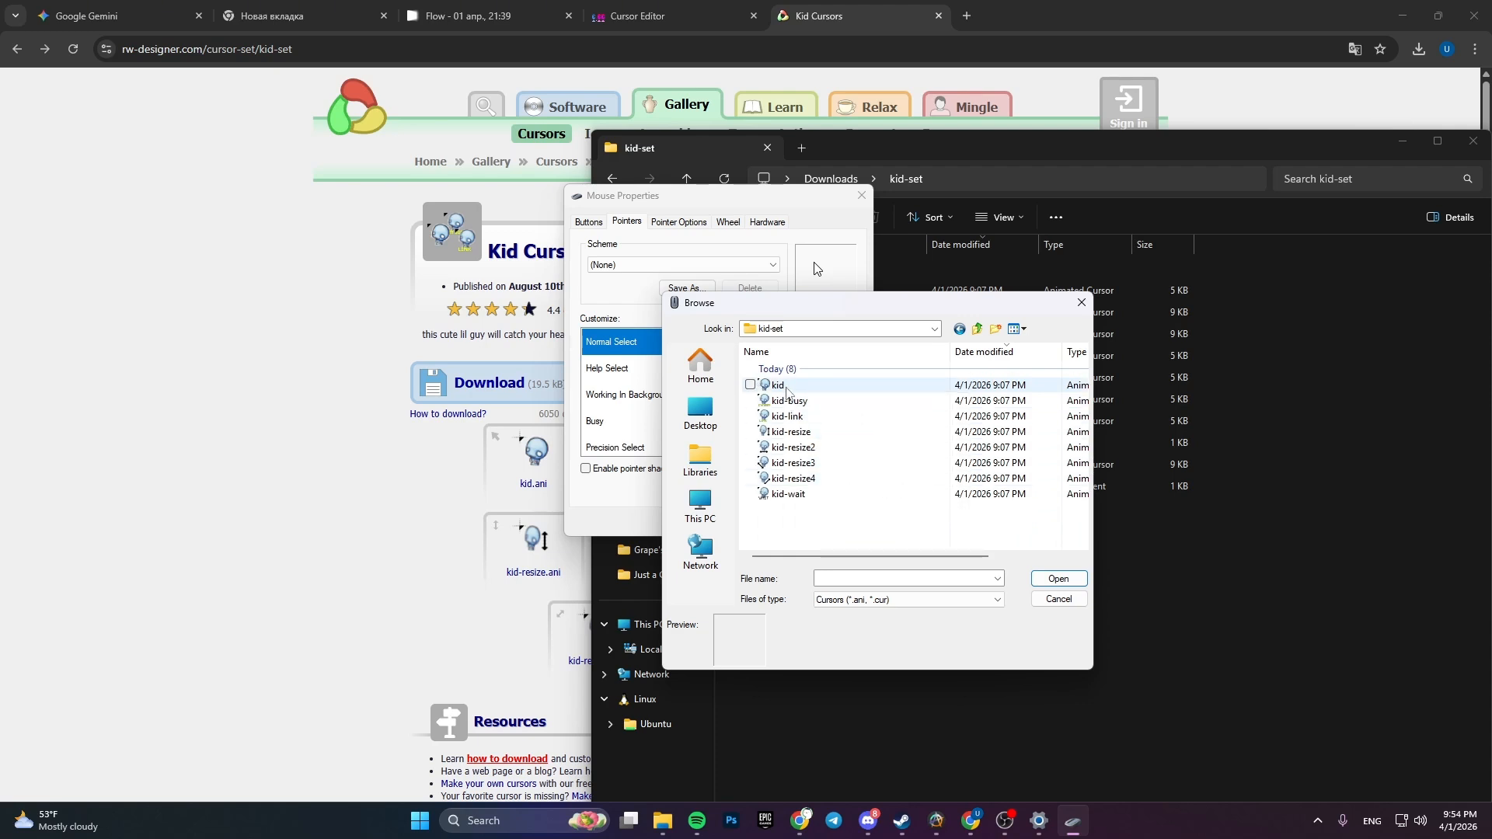
pyautogui.doubleClick(779, 386)
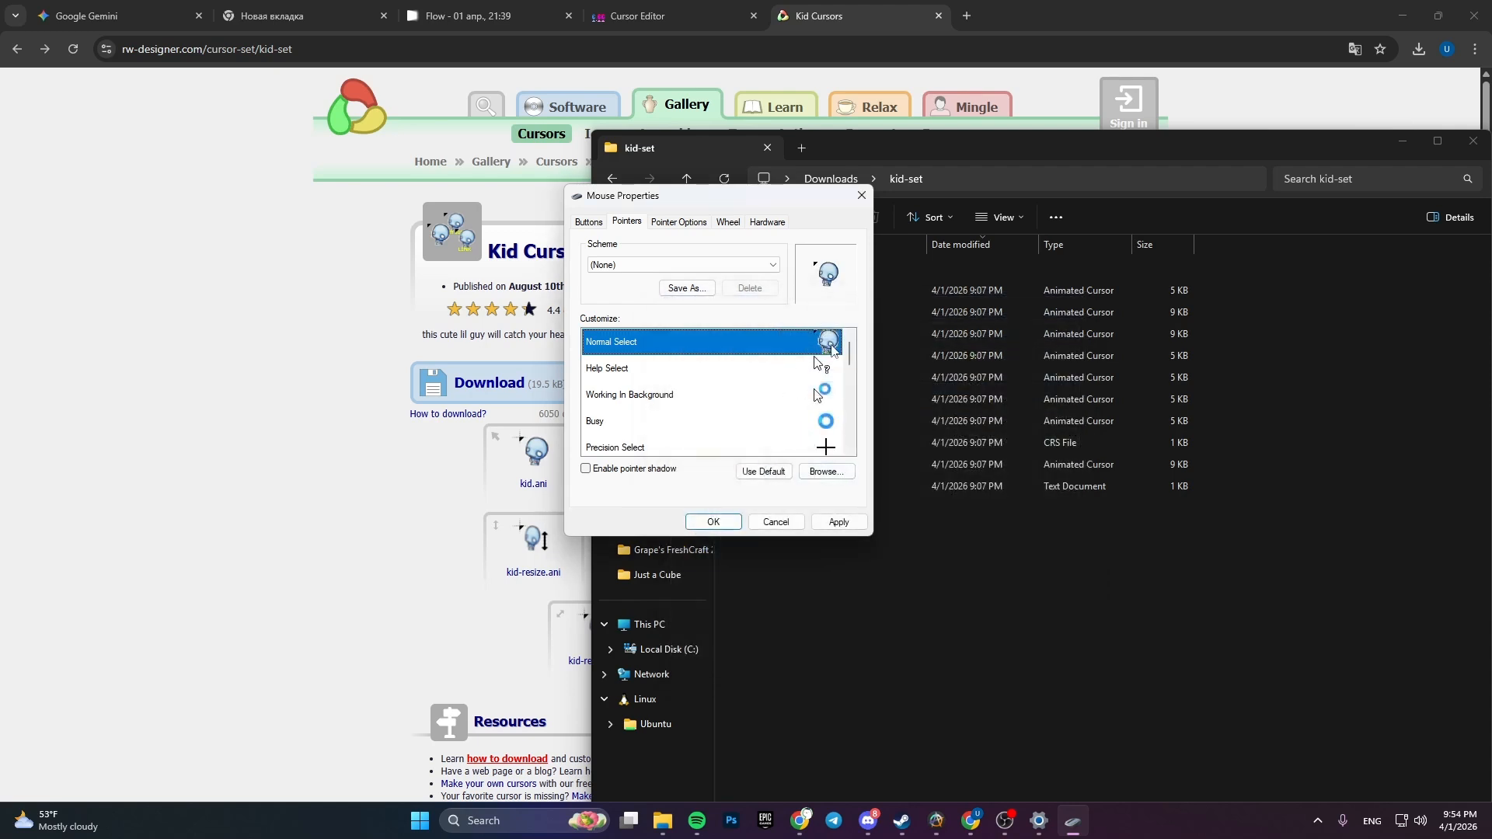
pyautogui.click(841, 522)
# - Set the Normal Select pointer back to aero_arrow from the C: drive's Windows > Cursors folder, apply it and close Mouse Properties
pyautogui.doubleClick(808, 342)
pyautogui.click(610, 283)
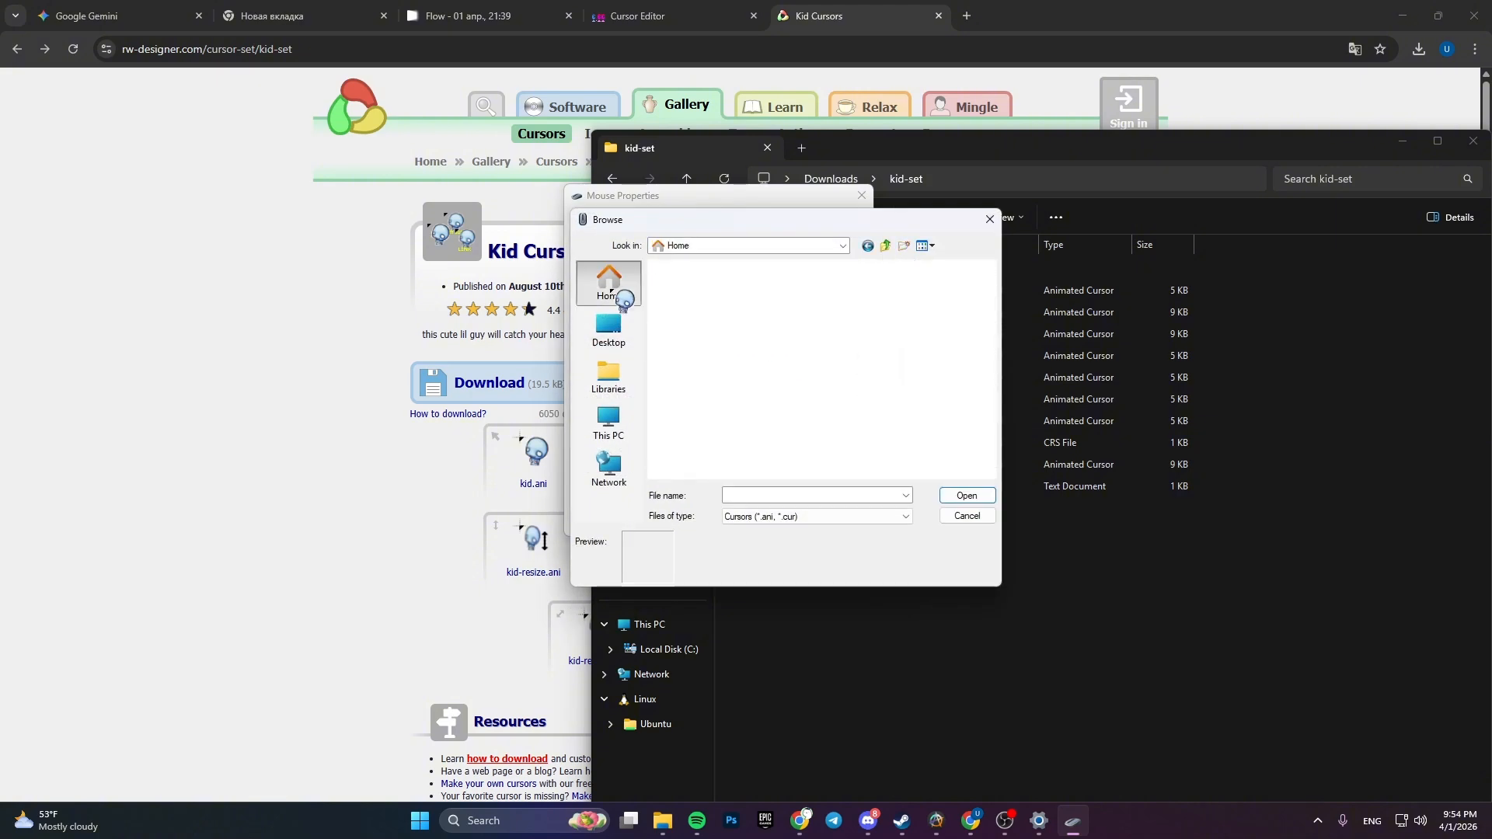
pyautogui.click(611, 424)
pyautogui.doubleClick(690, 310)
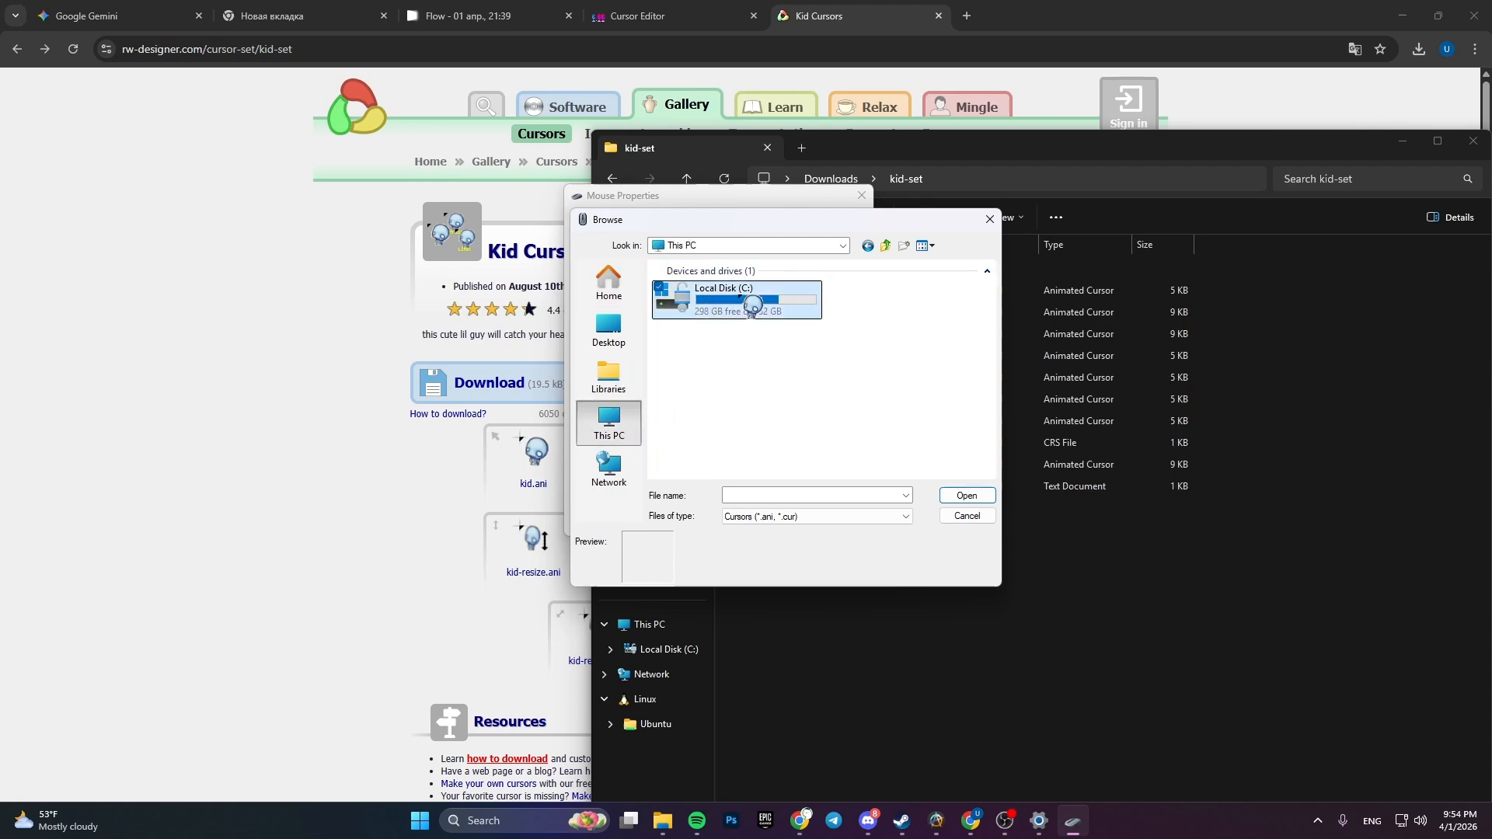
pyautogui.doubleClick(705, 420)
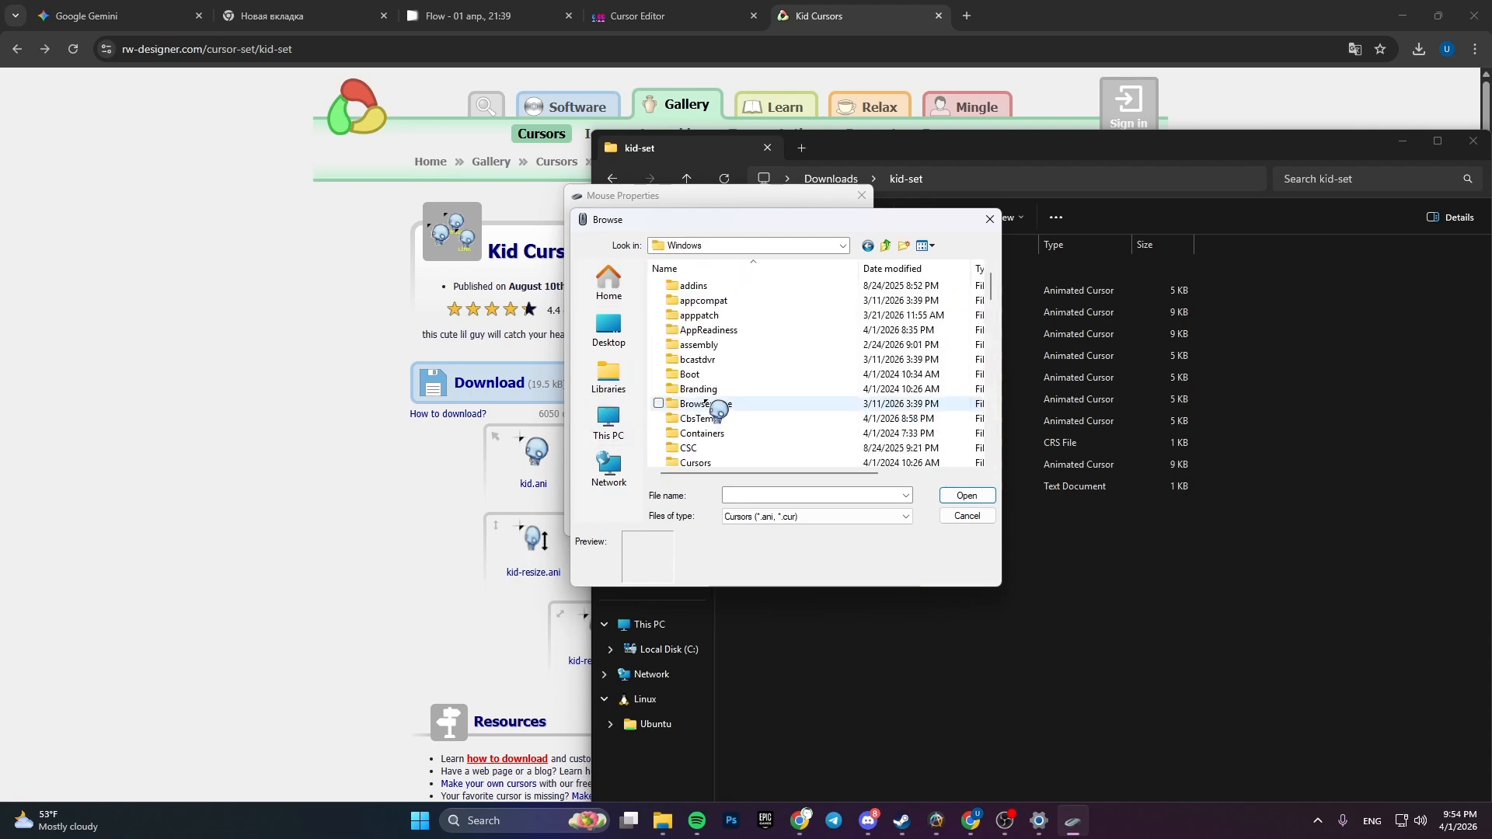
pyautogui.doubleClick(704, 463)
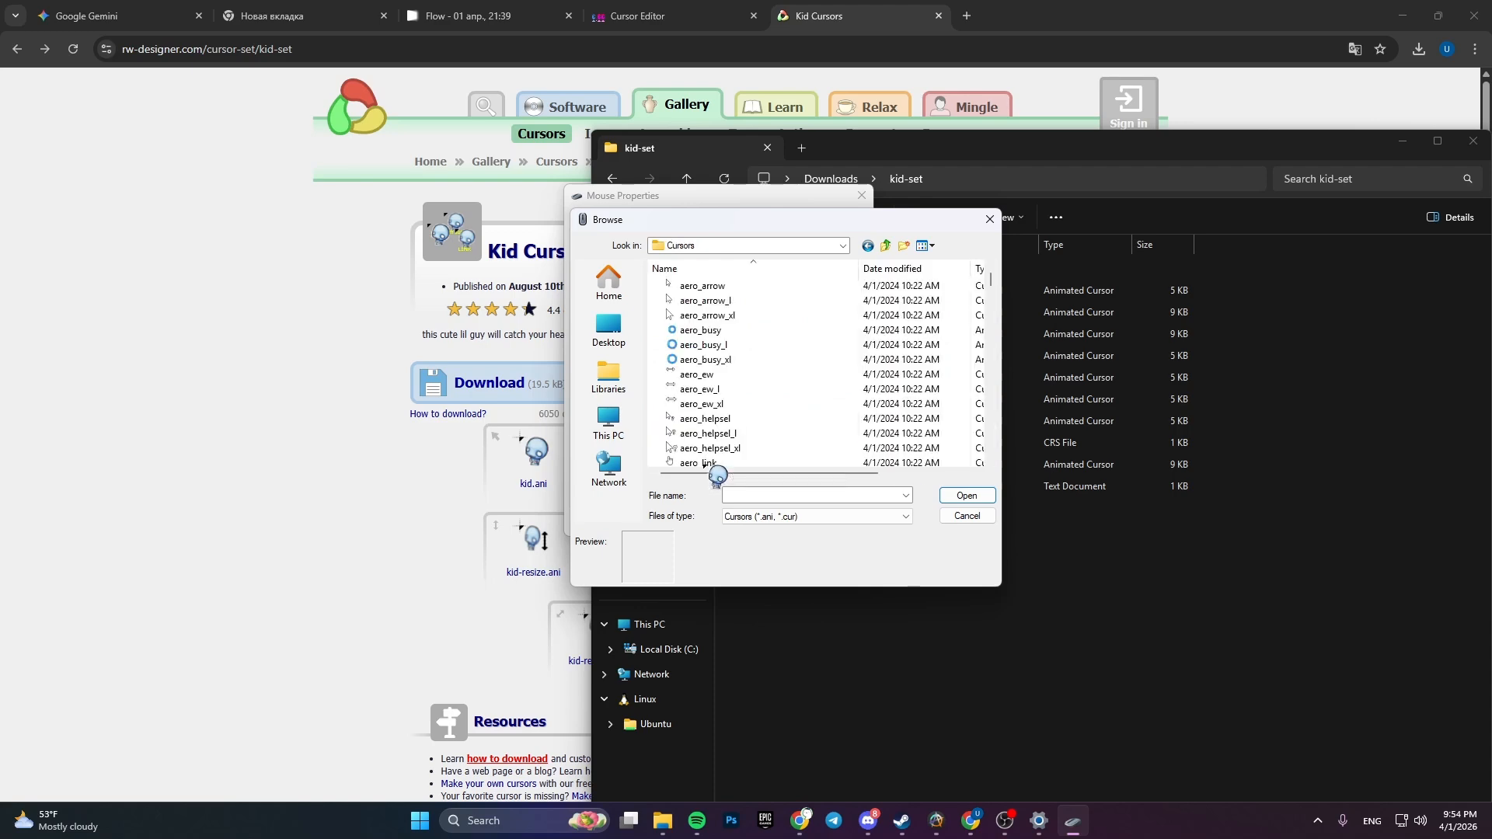
pyautogui.doubleClick(751, 289)
pyautogui.click(830, 522)
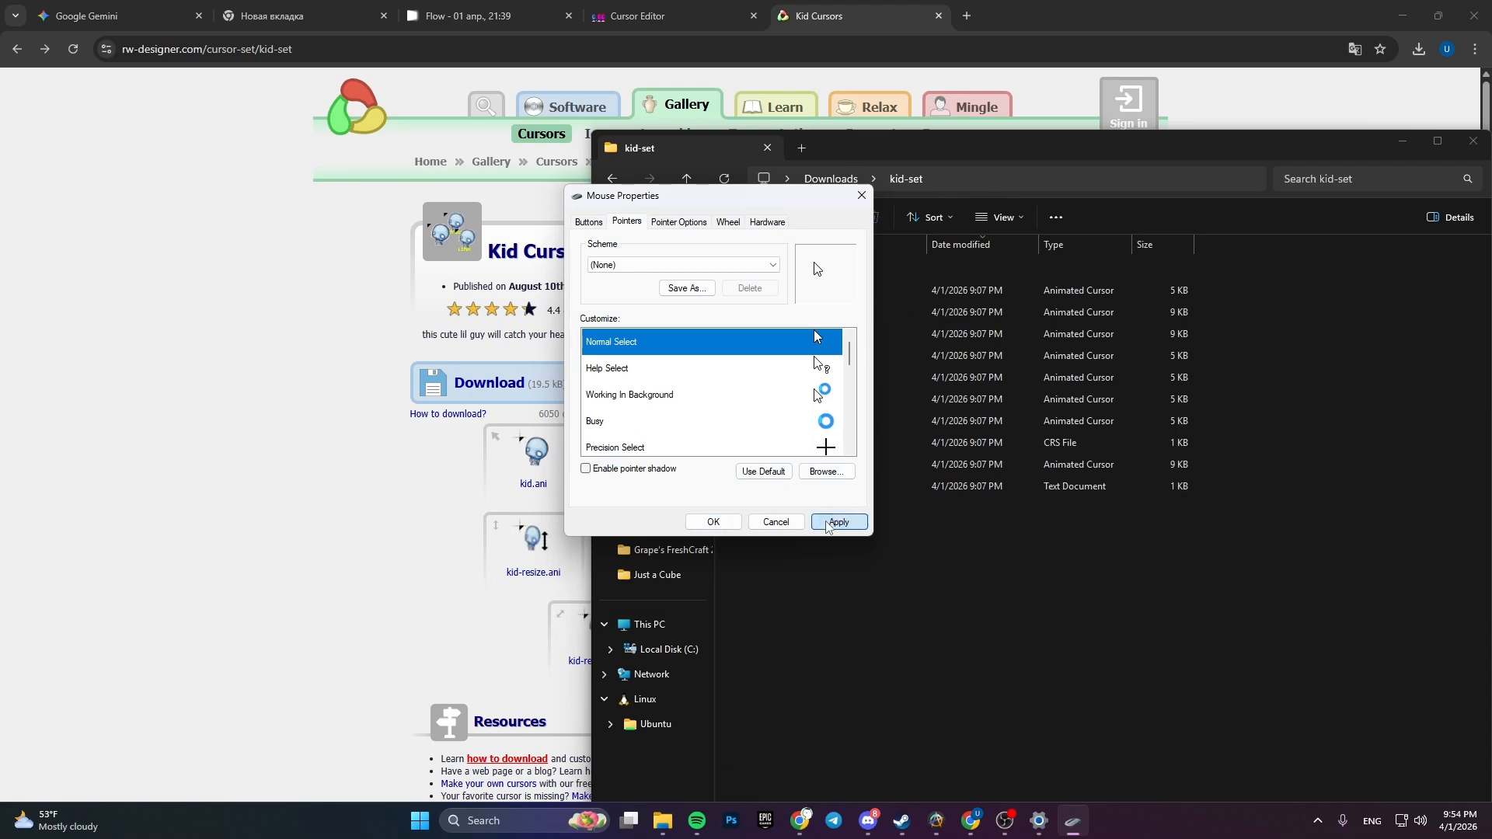
pyautogui.click(724, 523)
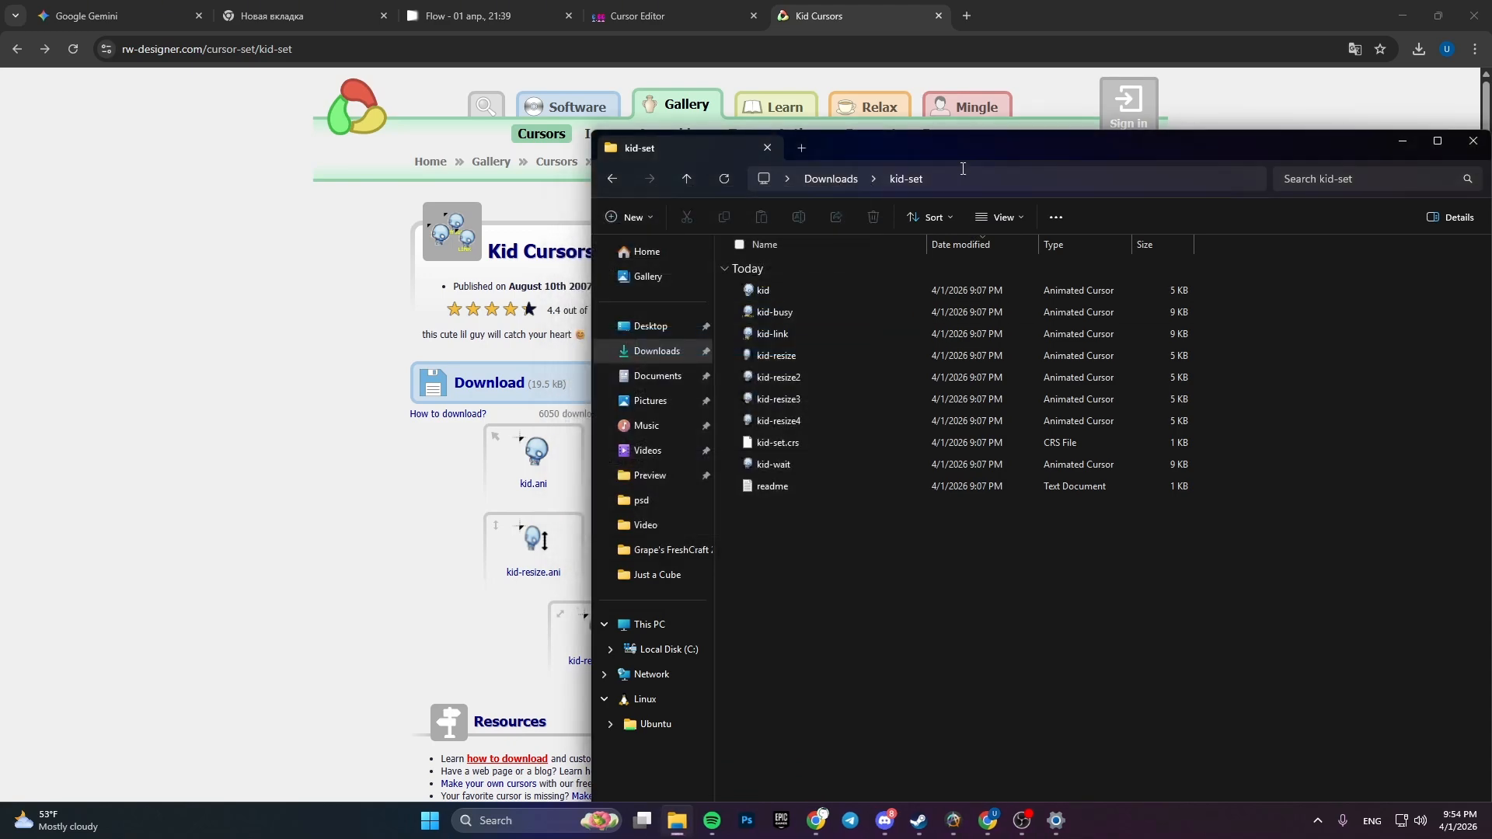
# - Close the kid-set folder window and open the water cursor image in the Google Flow project in Chrome
pyautogui.moveTo(970, 147); pyautogui.dragTo(695, 165)
pyautogui.click(1192, 162)
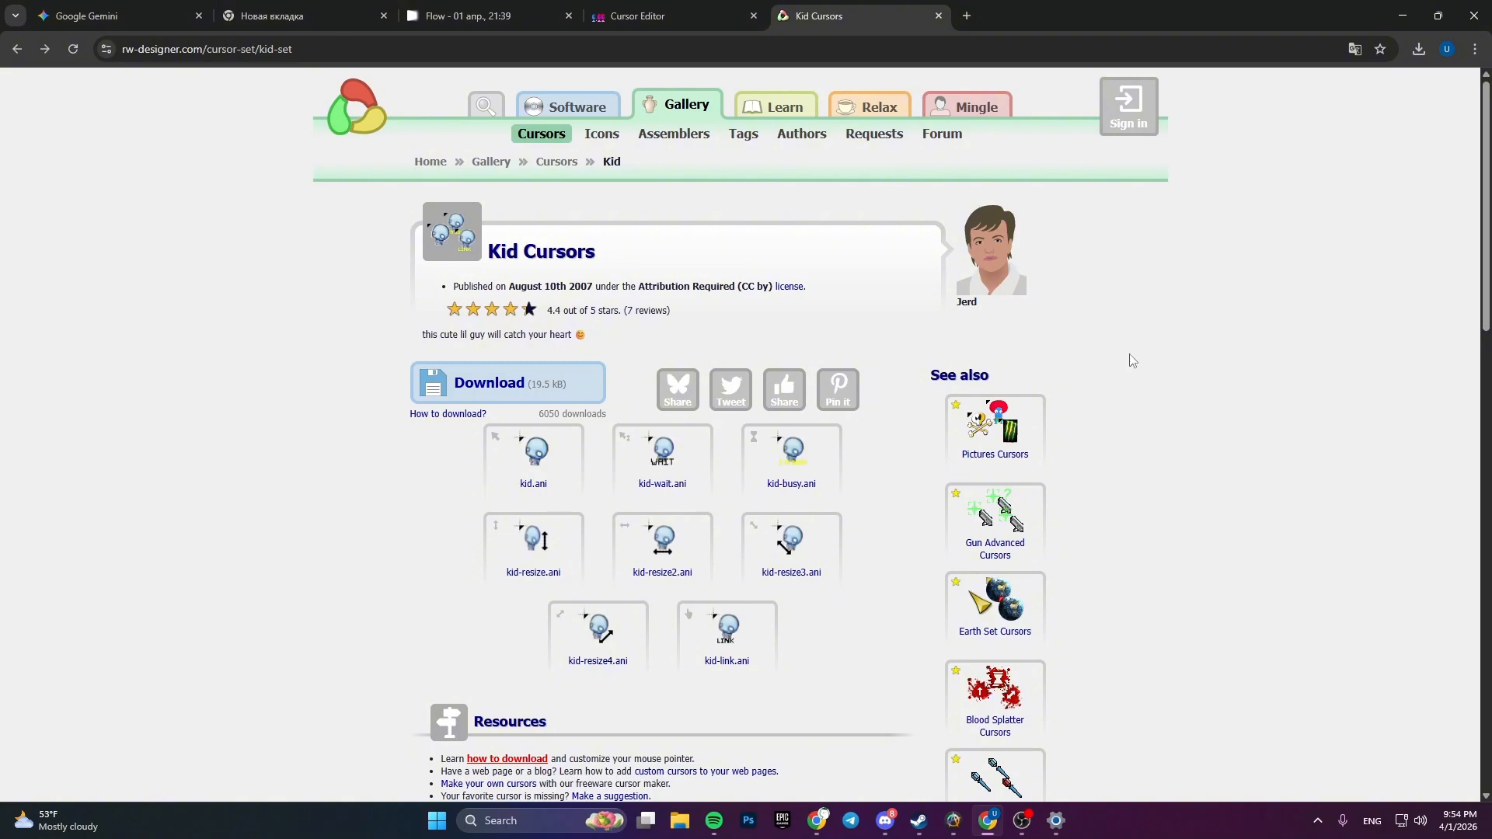
pyautogui.click(443, 16)
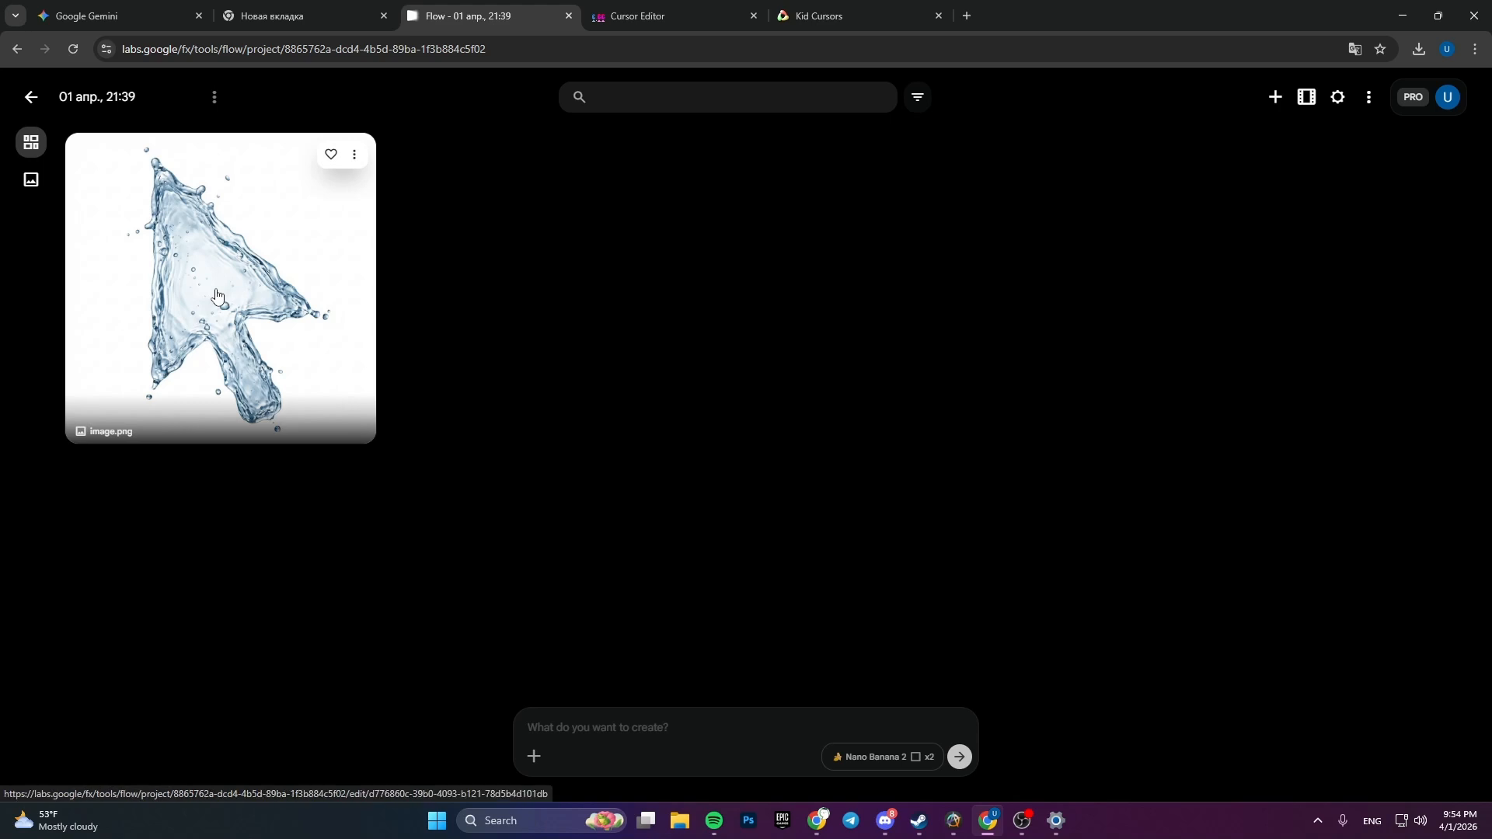
pyautogui.click(215, 296)
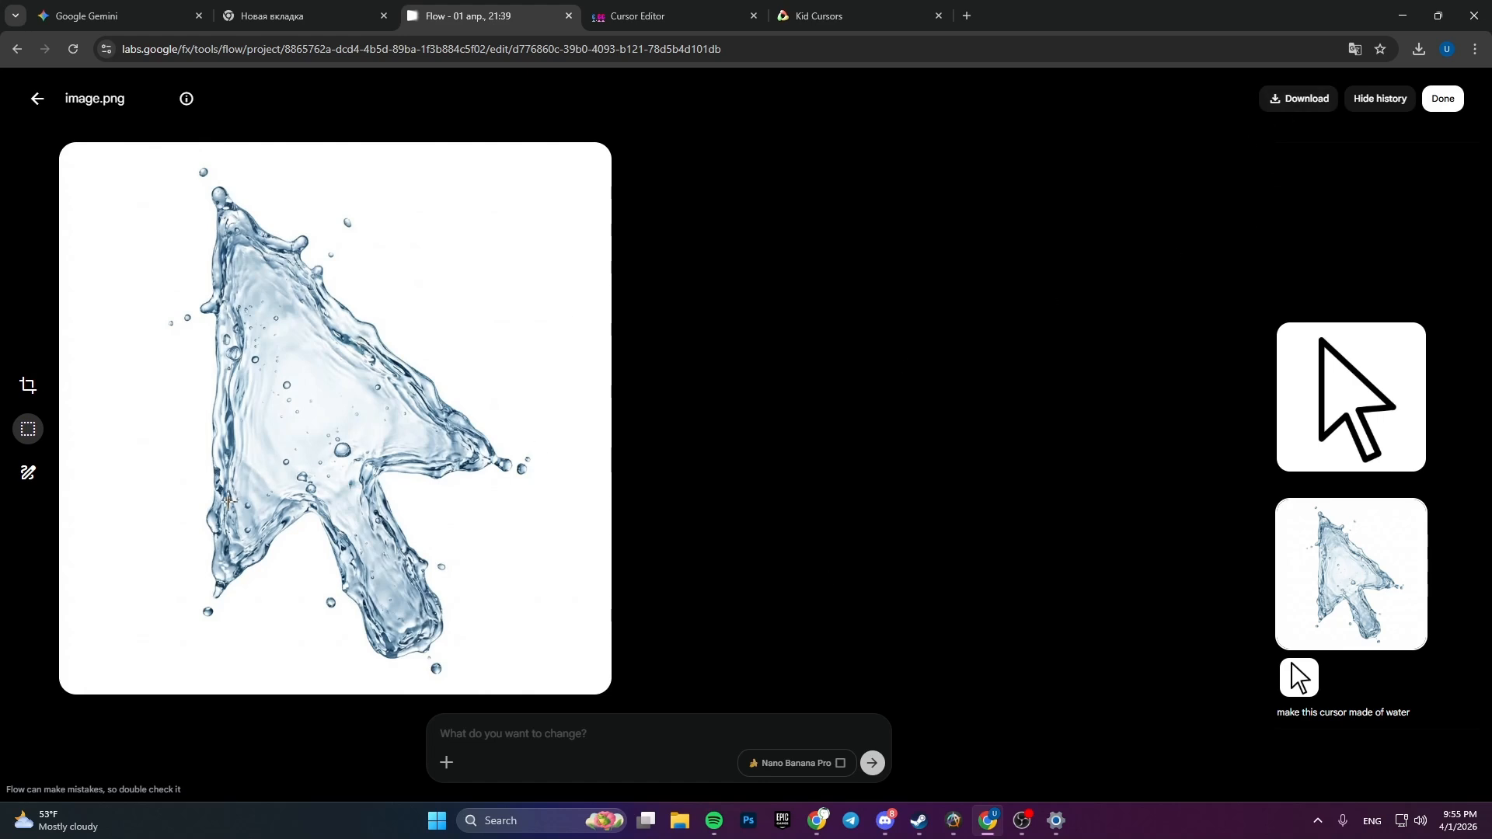
# - Switch to the cursor.cc editor and draw a freehand blue test shape on the pixel grid
pyautogui.click(625, 8)
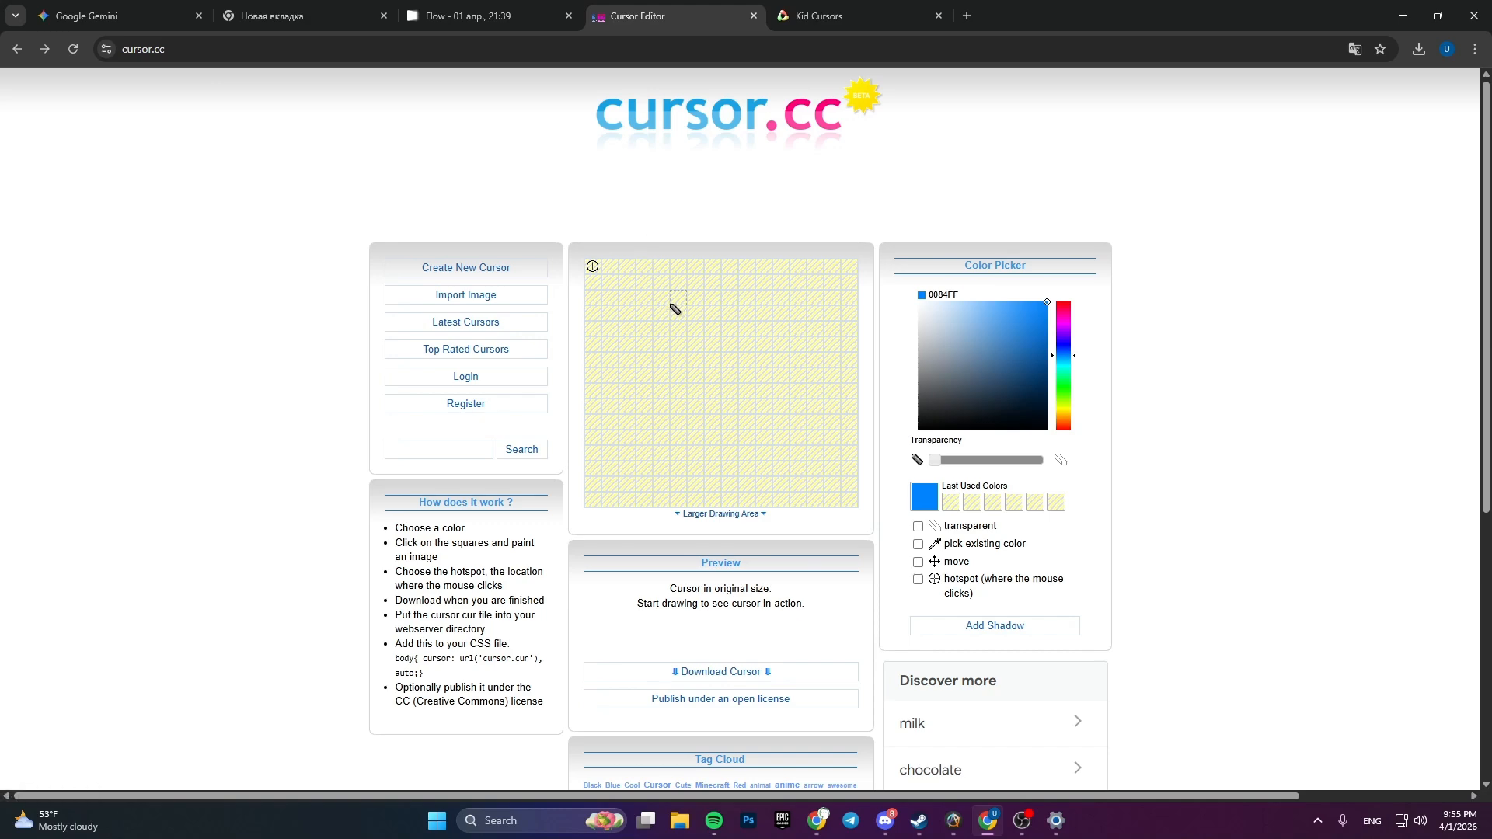
pyautogui.moveTo(676, 309)
pyautogui.mouseDown()
pyautogui.moveTo(665, 392)
pyautogui.moveTo(734, 386)
pyautogui.mouseUp()
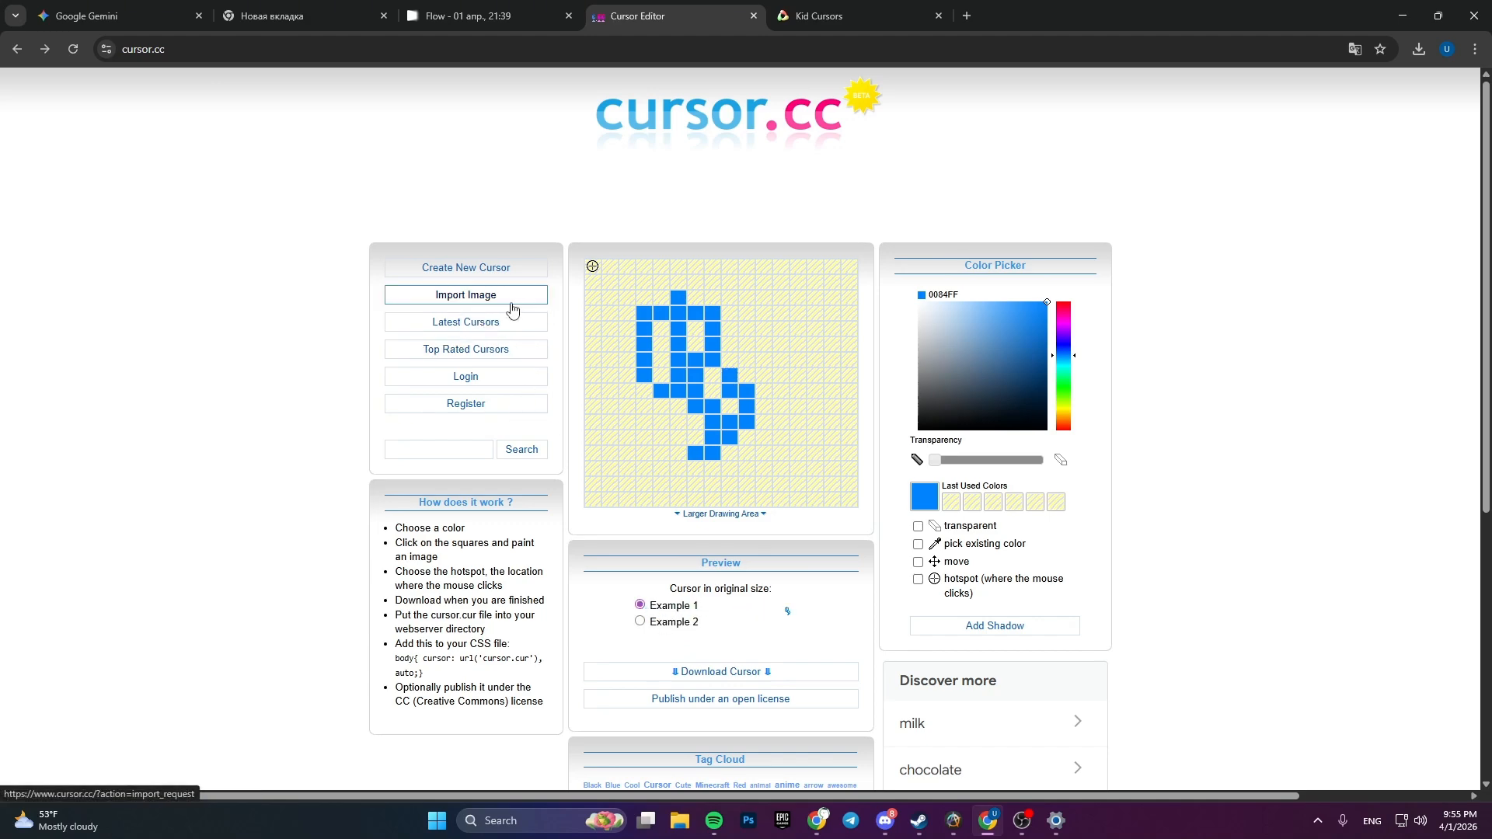
pyautogui.click(452, 303)
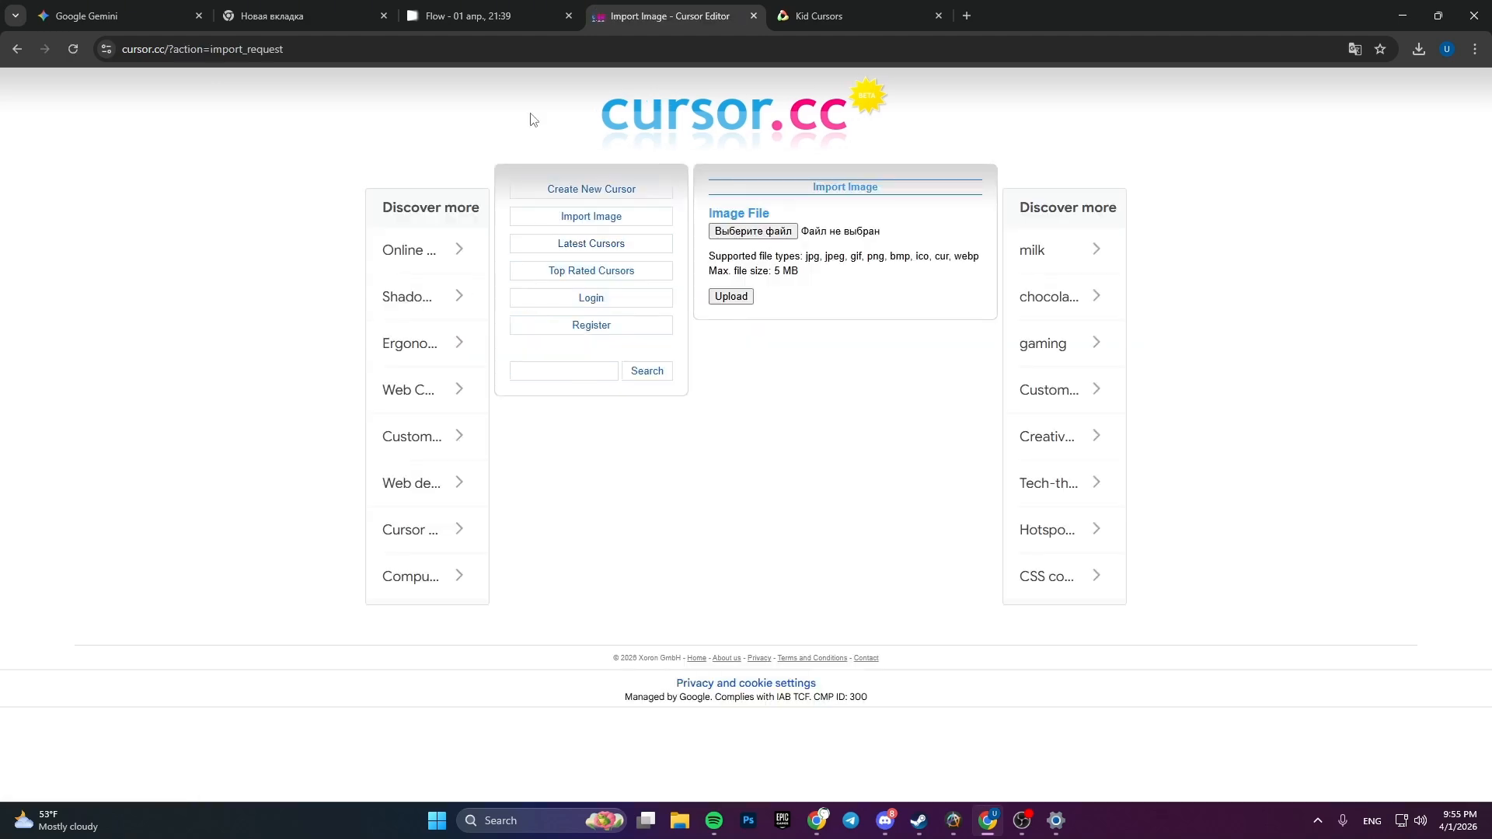
pyautogui.click(751, 231)
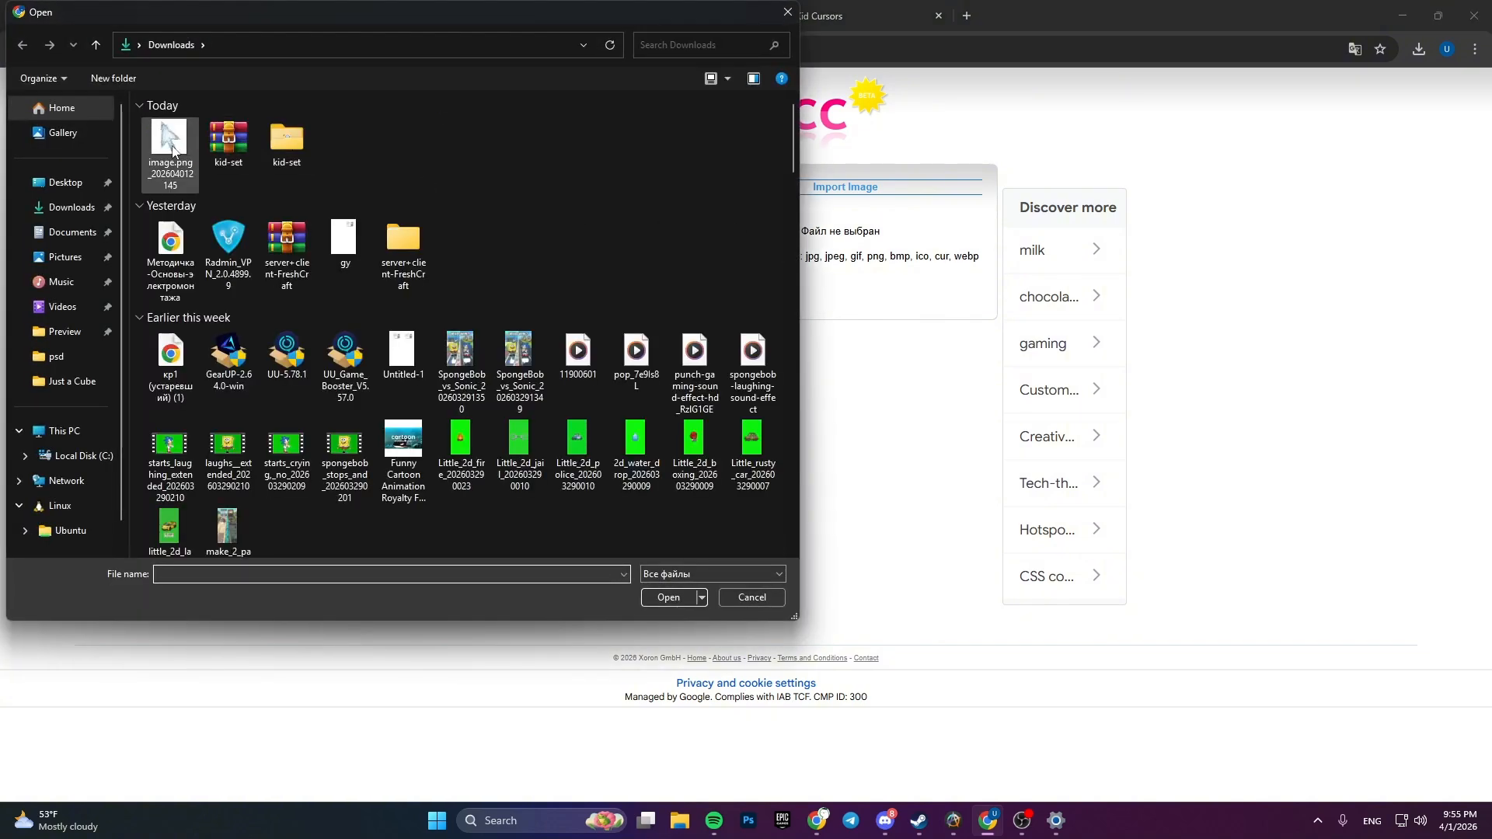
pyautogui.doubleClick(172, 148)
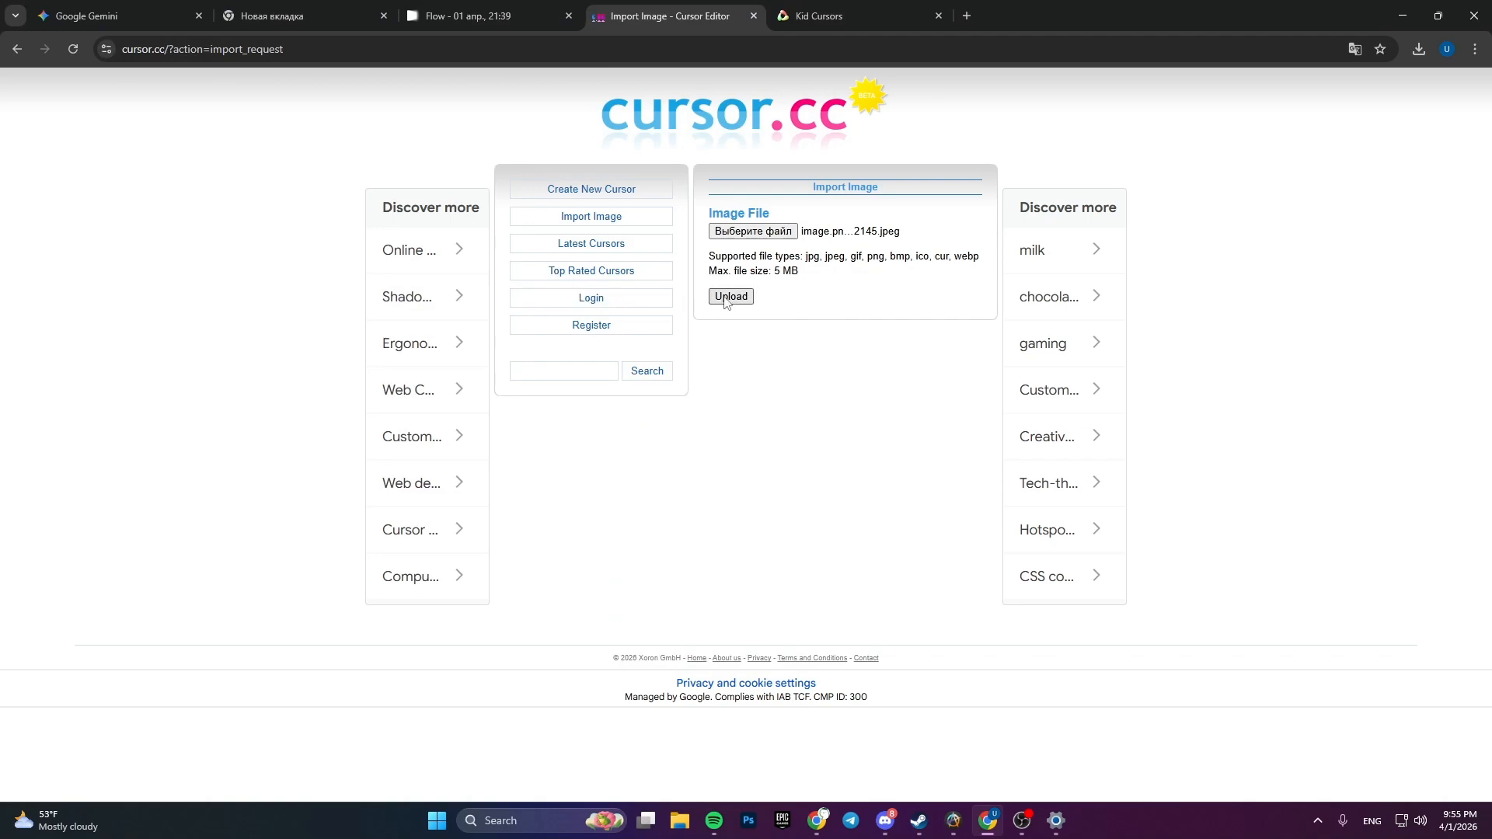
pyautogui.click(730, 296)
pyautogui.scroll(-1, 1041, 464)
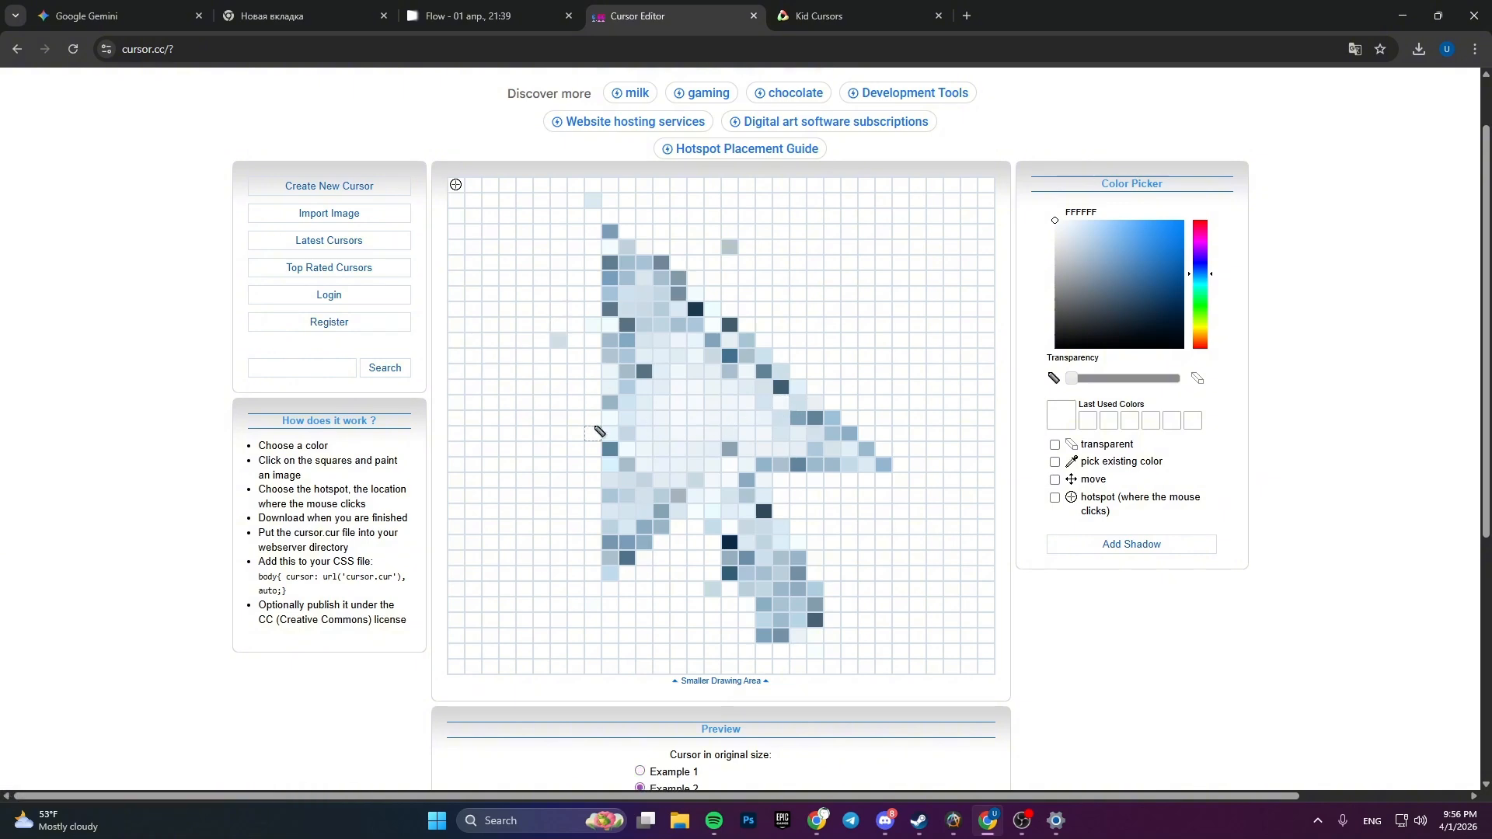
# - Preview the imported water cursor in its original size using the Example 2 option
pyautogui.scroll(-4, 1089, 593)
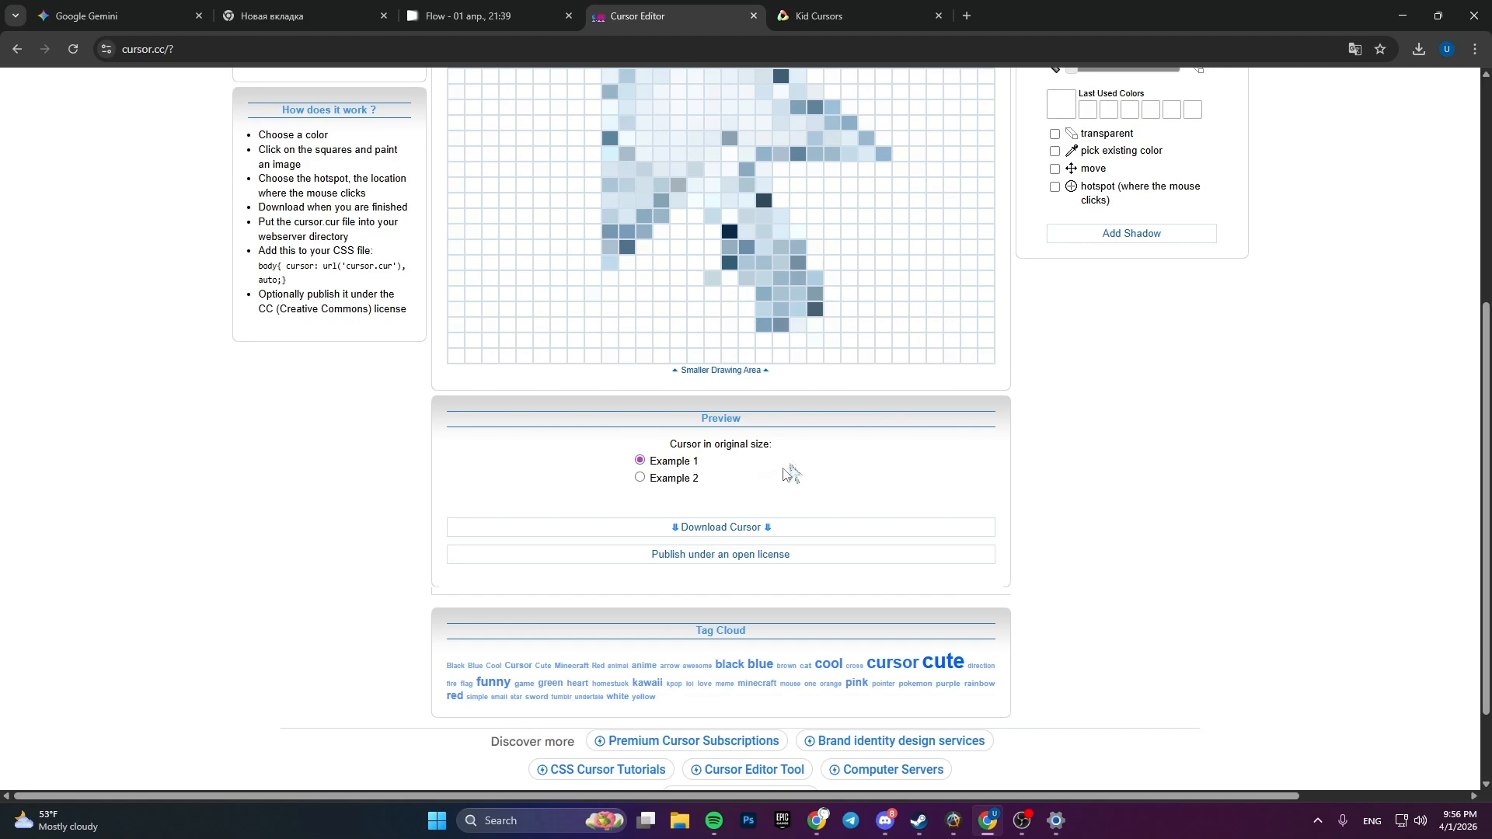
pyautogui.click(661, 478)
pyautogui.scroll(1, 1103, 544)
pyautogui.scroll(2, 1104, 544)
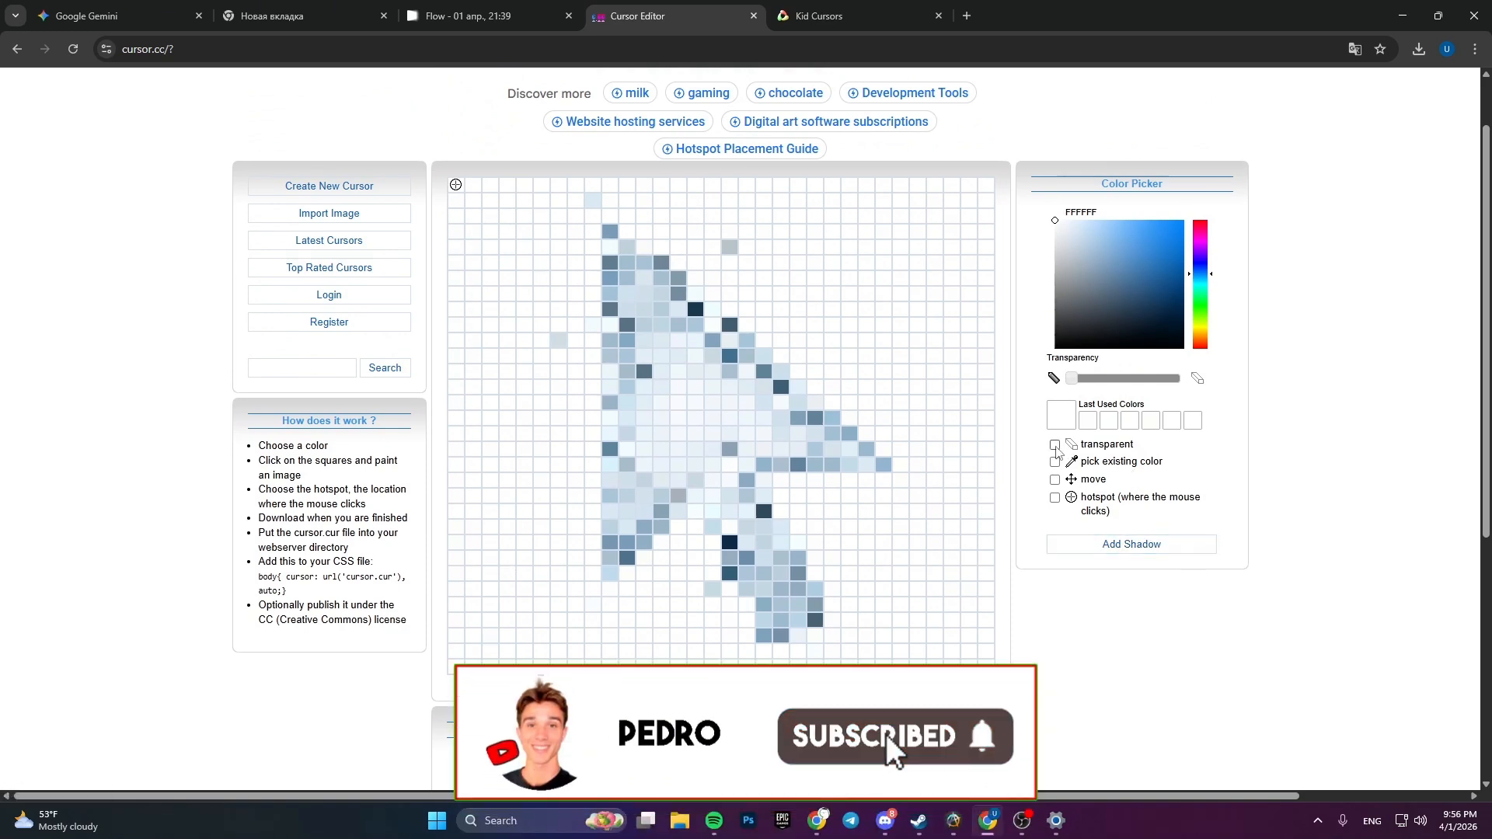
# - Paint white background cells on both sides of the water arrow transparent, checking the preview between strokes
pyautogui.click(1056, 448)
pyautogui.moveTo(555, 293)
pyautogui.mouseDown()
pyautogui.moveTo(555, 373)
pyautogui.moveTo(518, 421)
pyautogui.moveTo(518, 458)
pyautogui.moveTo(473, 435)
pyautogui.moveTo(485, 329)
pyautogui.moveTo(456, 511)
pyautogui.moveTo(482, 637)
pyautogui.moveTo(536, 489)
pyautogui.moveTo(584, 449)
pyautogui.moveTo(558, 575)
pyautogui.moveTo(513, 633)
pyautogui.moveTo(687, 667)
pyautogui.moveTo(595, 637)
pyautogui.moveTo(575, 594)
pyautogui.moveTo(597, 559)
pyautogui.mouseUp()
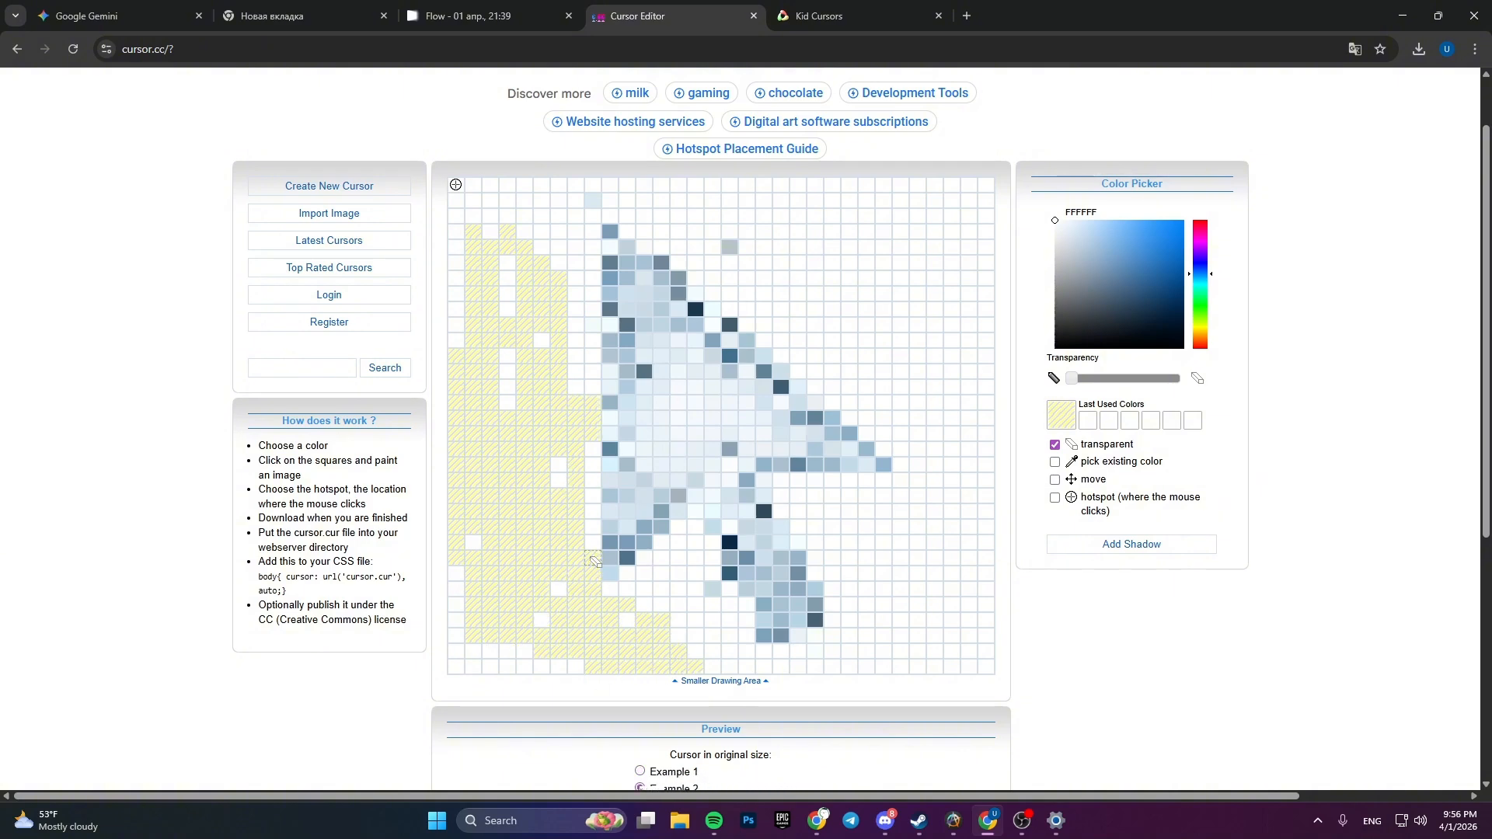
pyautogui.scroll(-2, 675, 614)
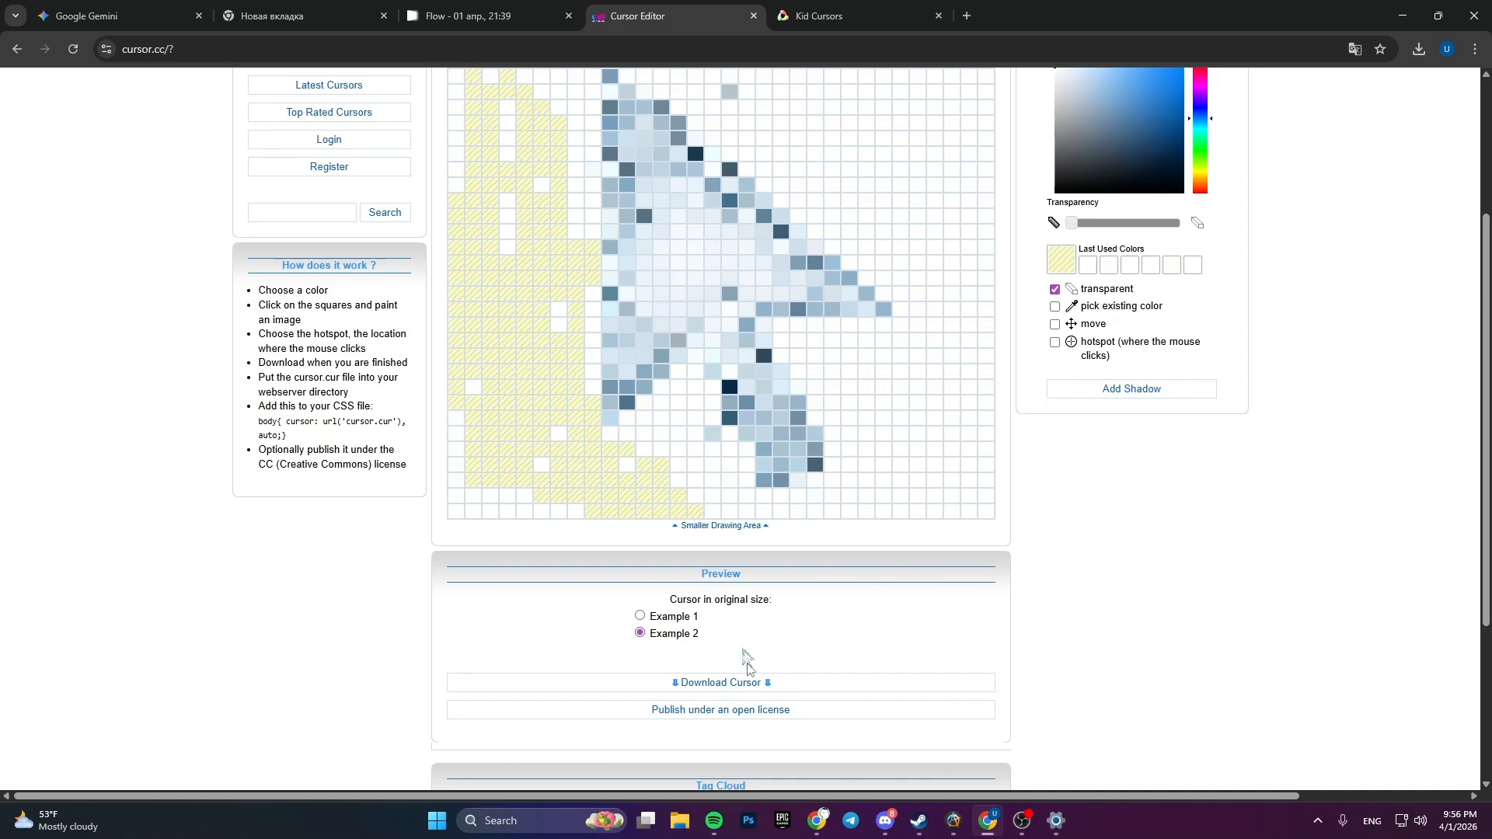
pyautogui.click(644, 618)
pyautogui.scroll(2, 762, 566)
pyautogui.moveTo(900, 294)
pyautogui.mouseDown()
pyautogui.moveTo(883, 263)
pyautogui.moveTo(976, 499)
pyautogui.moveTo(920, 609)
pyautogui.moveTo(905, 544)
pyautogui.moveTo(918, 568)
pyautogui.mouseUp()
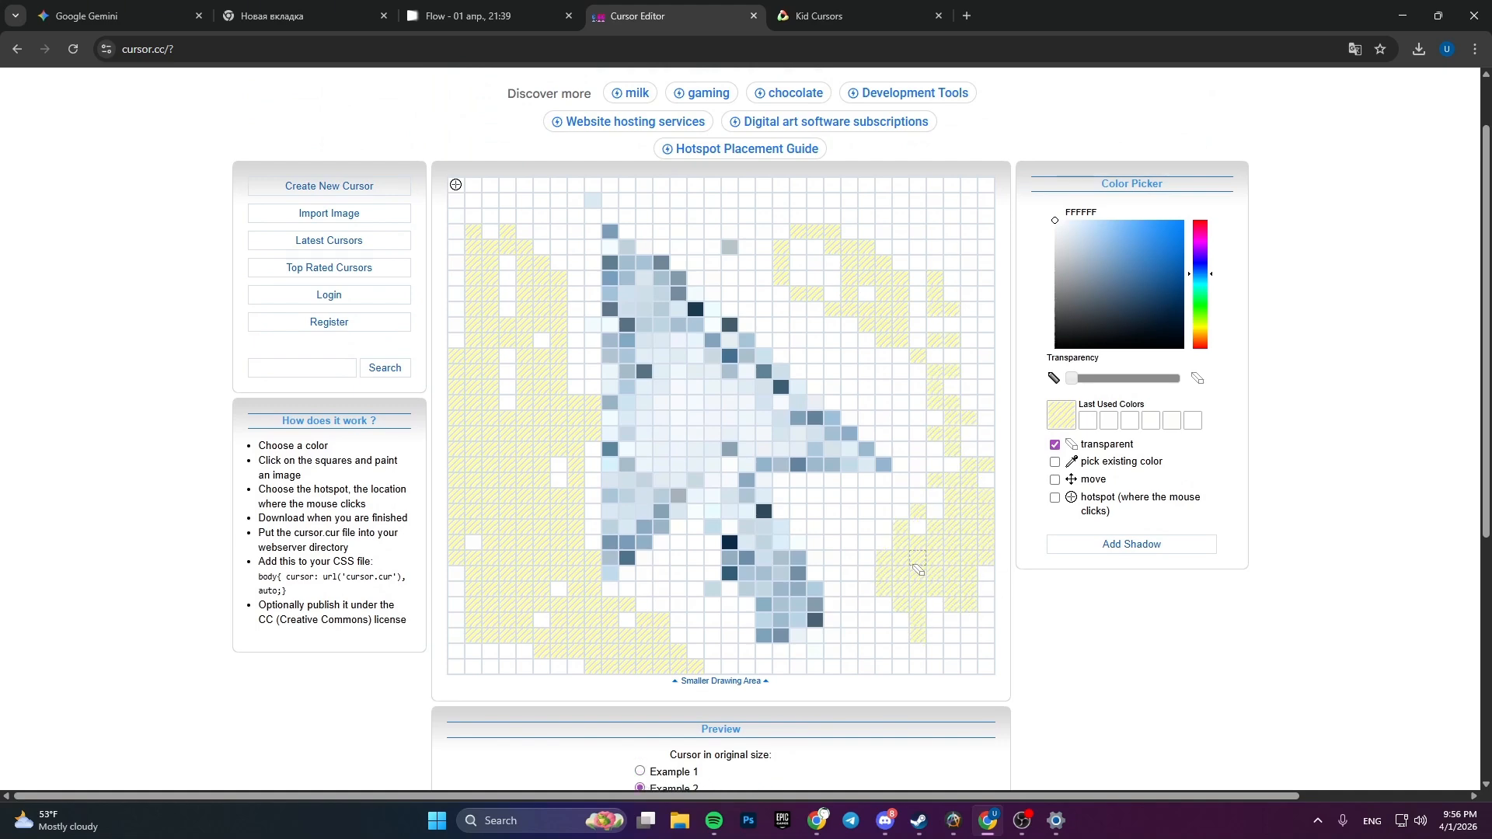
pyautogui.scroll(1, 1035, 688)
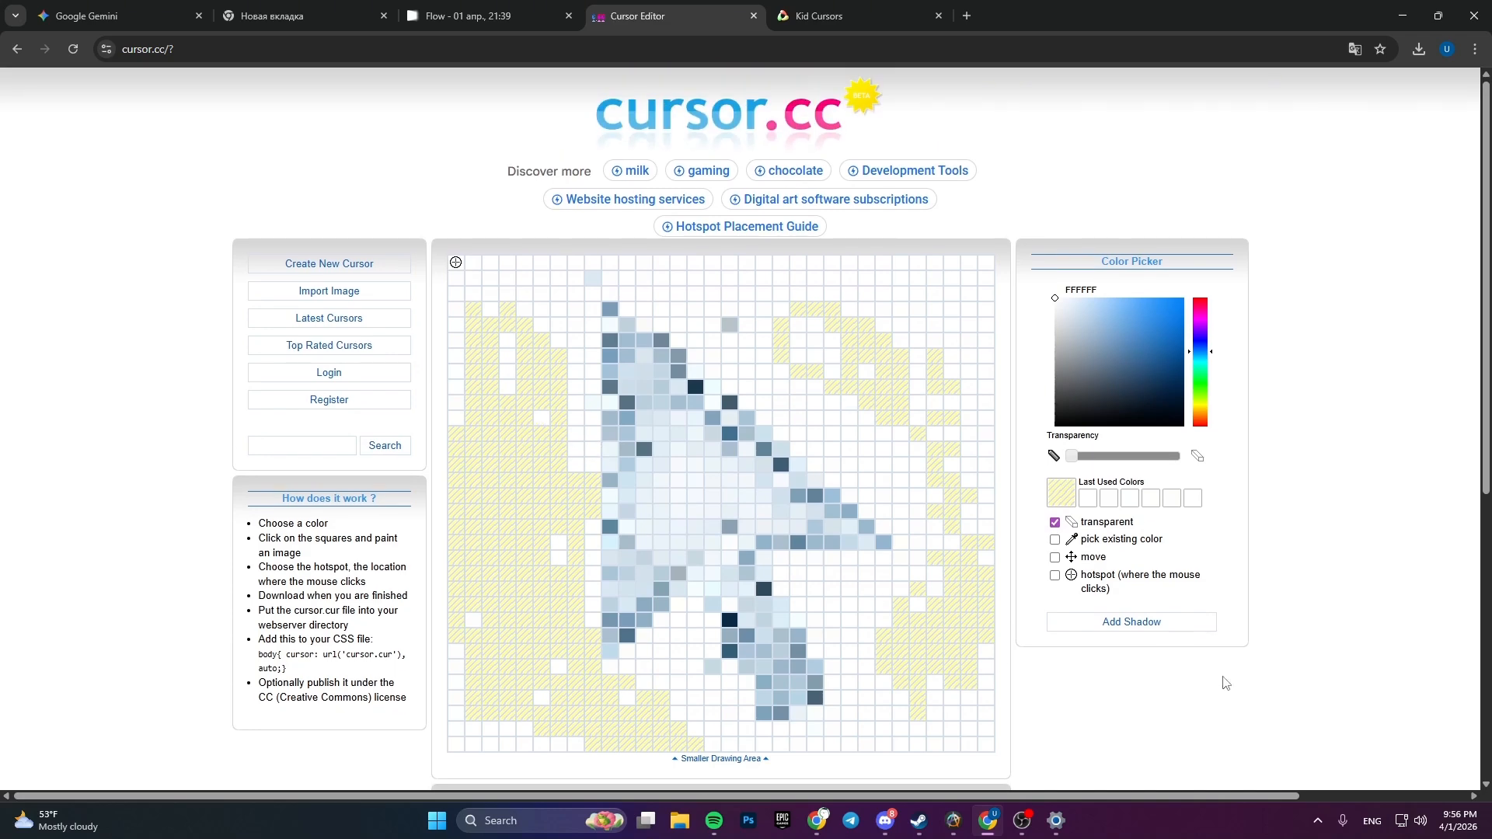
# - Place the cursor's hotspot on the dark cell at the tip of the water arrow
pyautogui.scroll(-1, 1226, 683)
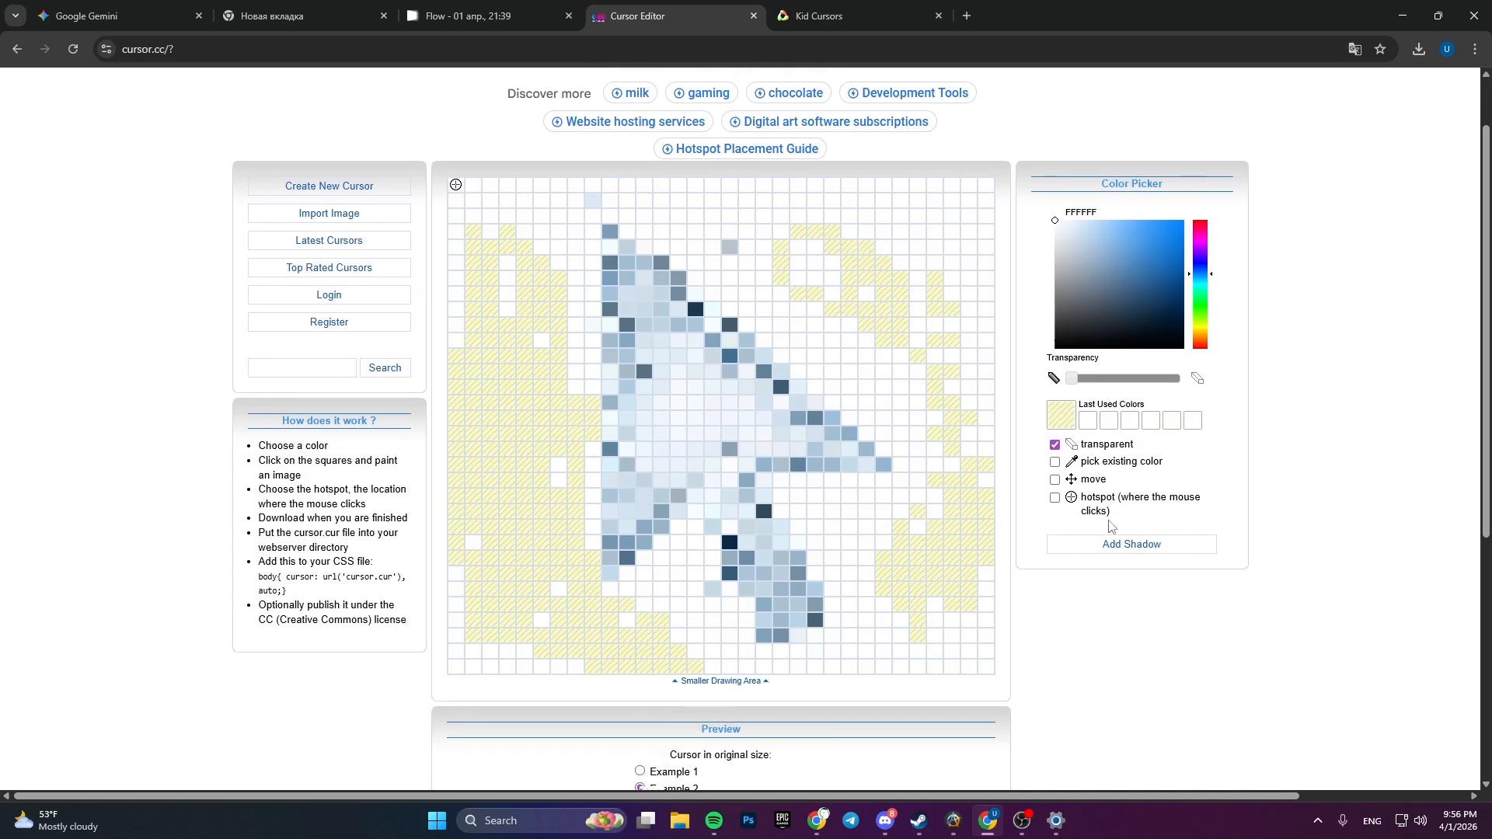
pyautogui.click(1055, 499)
pyautogui.scroll(1, 356, 702)
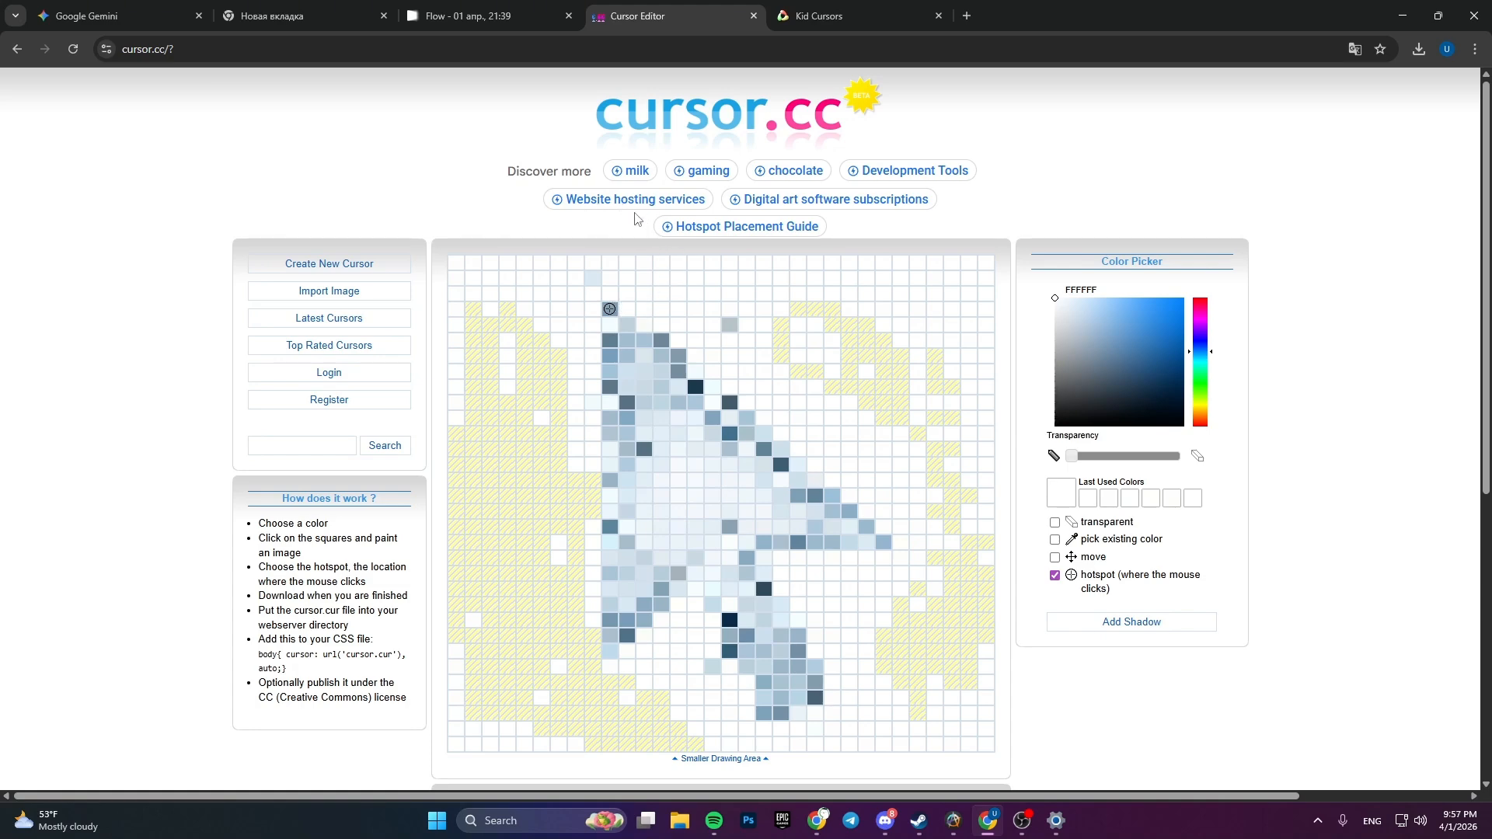
# - Compare the edited water cursor in the Example 1 and Example 2 previews
pyautogui.scroll(-4, 322, 509)
pyautogui.click(640, 555)
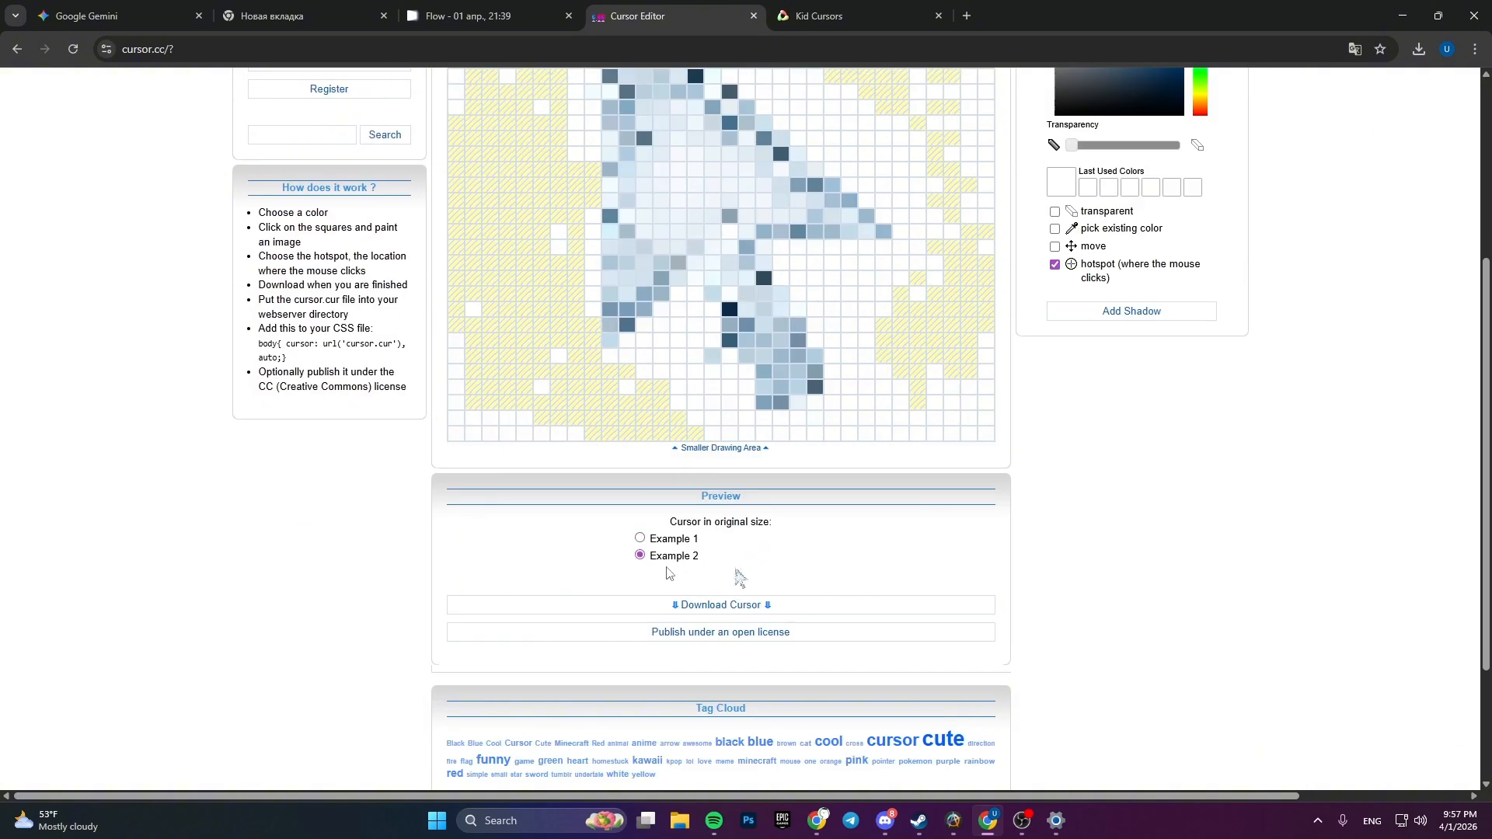
pyautogui.click(640, 539)
pyautogui.scroll(3, 283, 592)
pyautogui.scroll(-3, 260, 673)
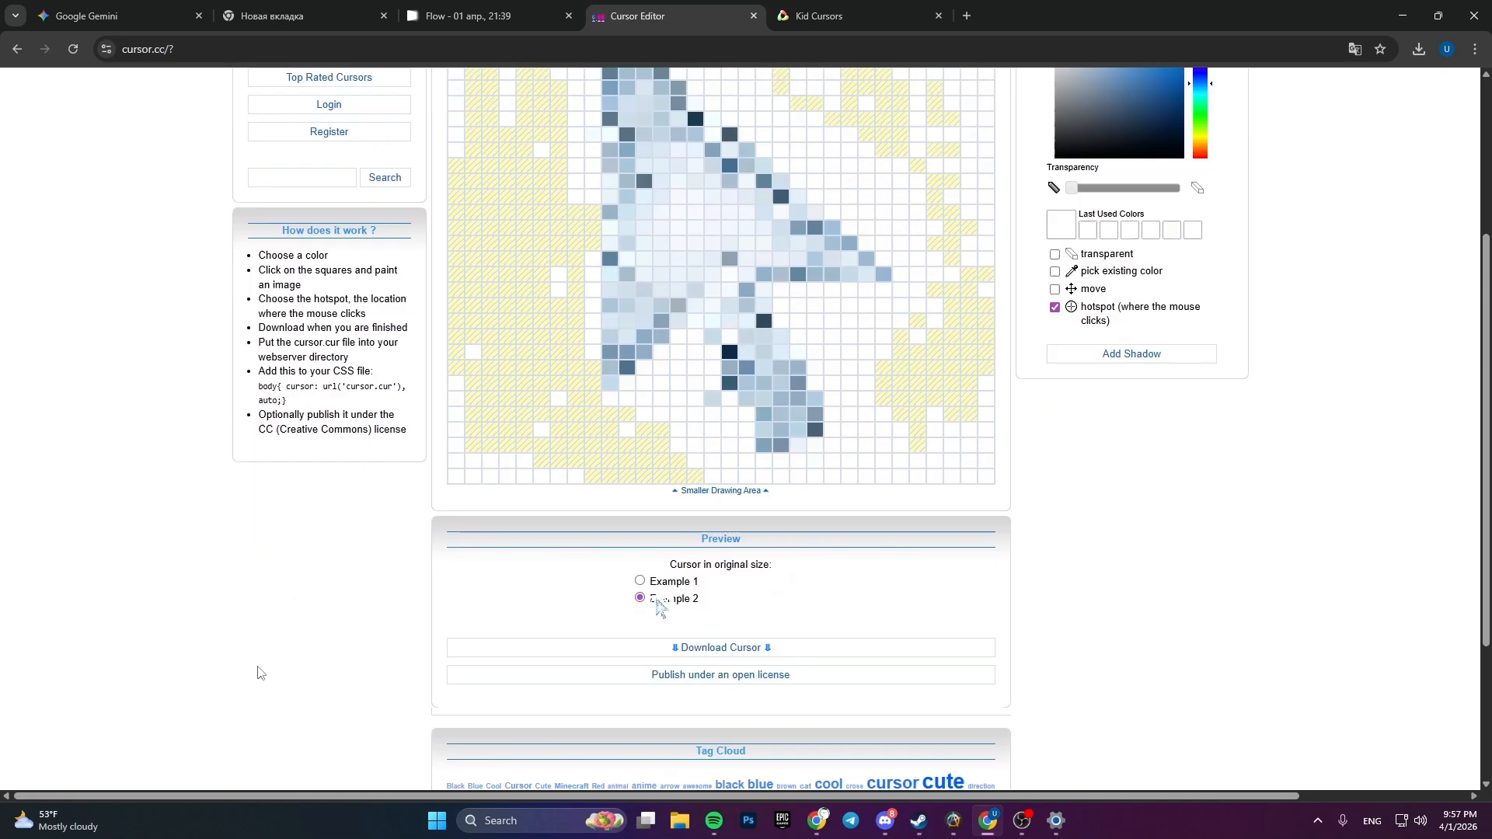
pyautogui.scroll(-3, 259, 673)
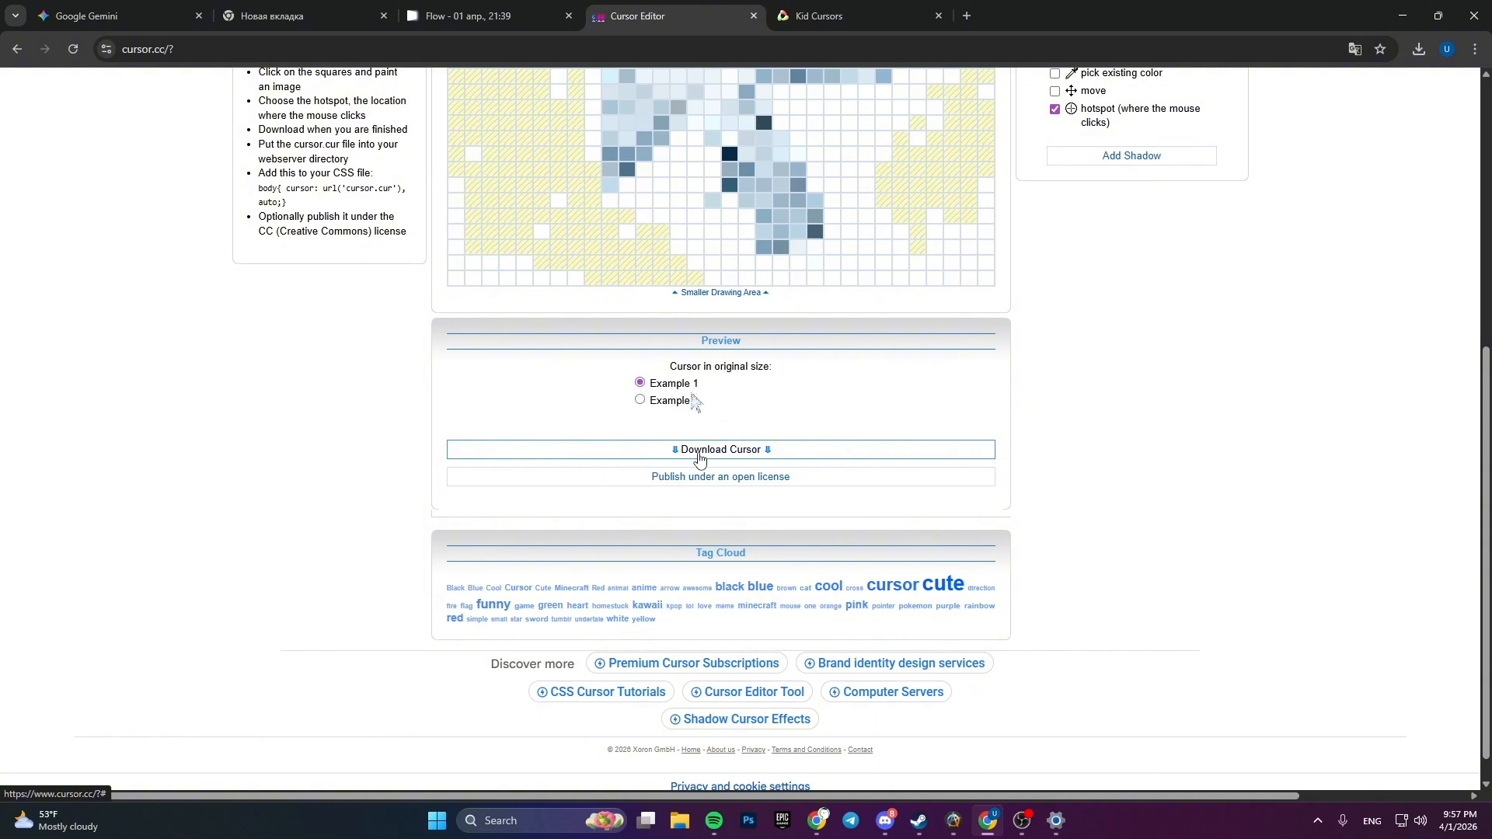
pyautogui.click(641, 400)
pyautogui.scroll(4, 698, 458)
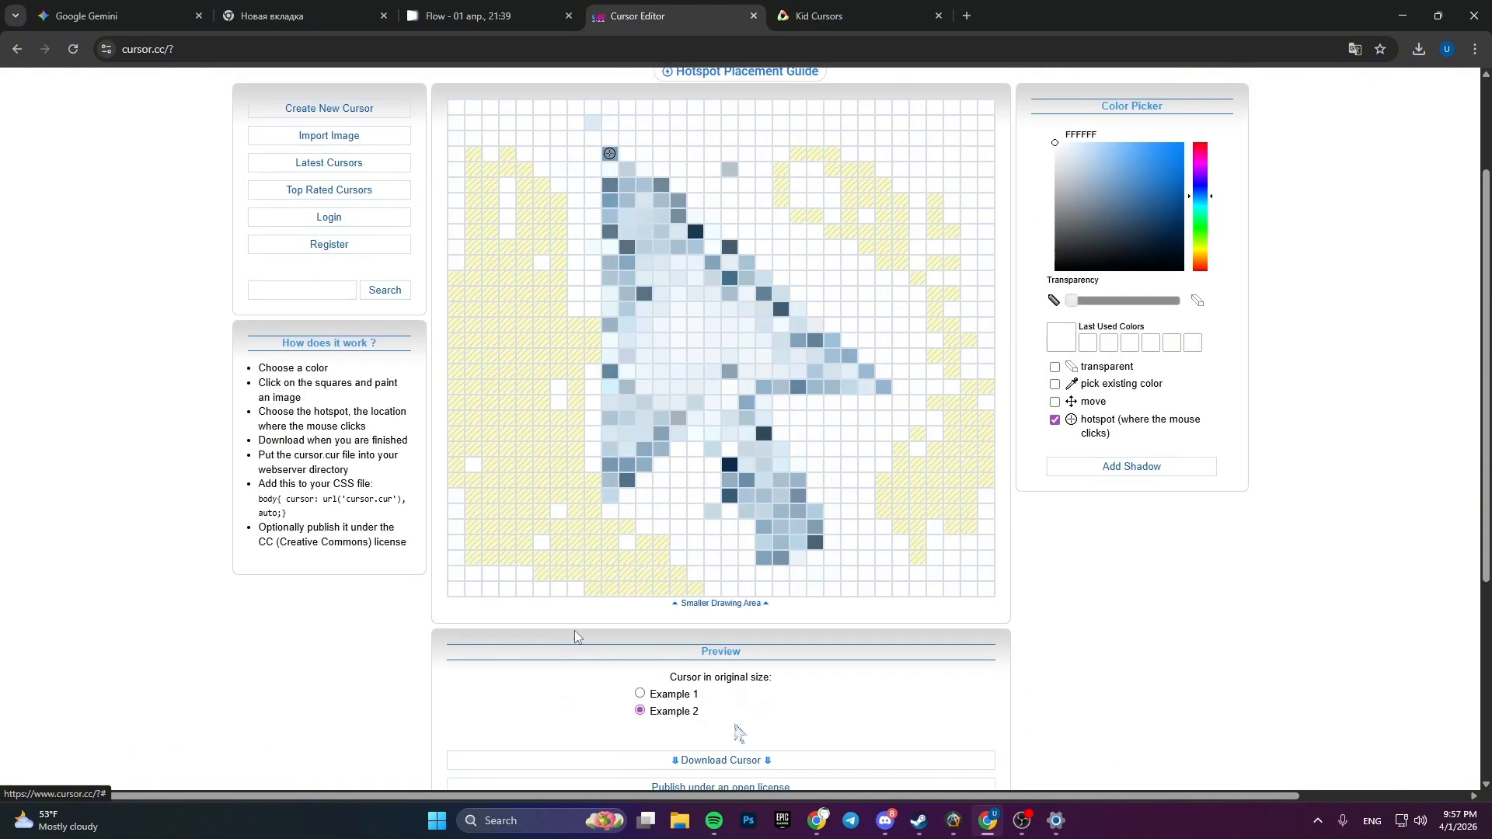